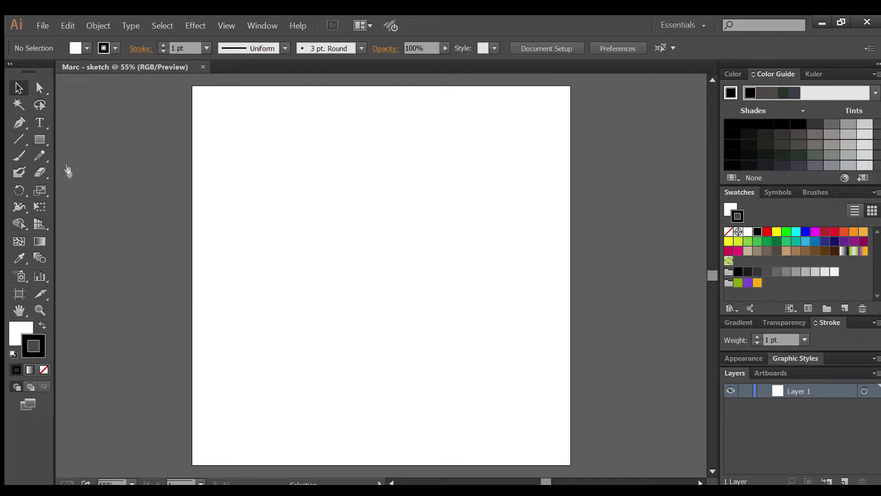
Place the portrait photo and scale it down onto the artboard.
left_click(346, 193)
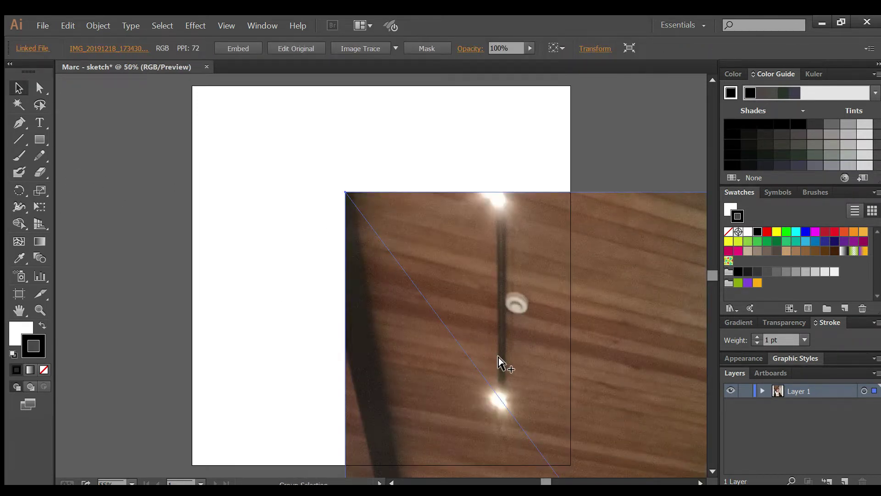
key("ctrl+minus")
key("ctrl+minus")
key("ctrl+minus")
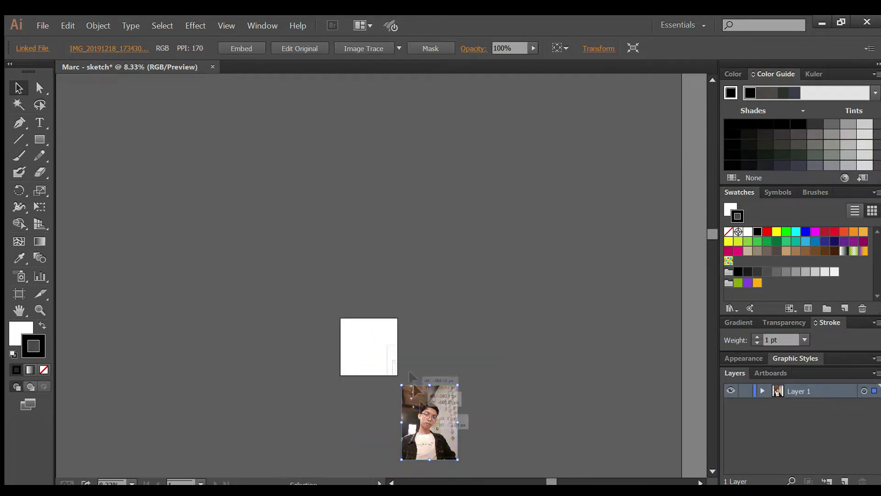
left_click_drag(421, 410, 361, 340)
left_click(422, 332)
scroll(394, 339, "up", 5)
scroll(395, 340, "left", 3)
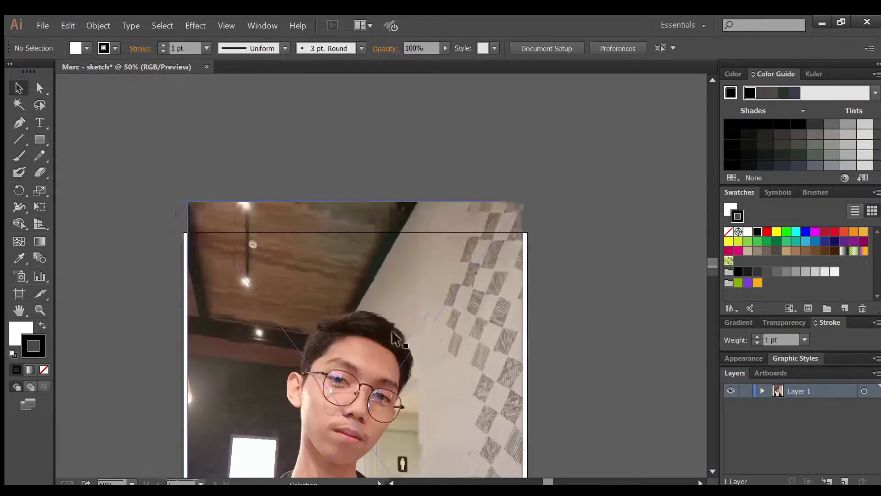
scroll(394, 340, "down", 3)
scroll(392, 329, "up", 1)
left_click(392, 329)
scroll(393, 324, "down", 3)
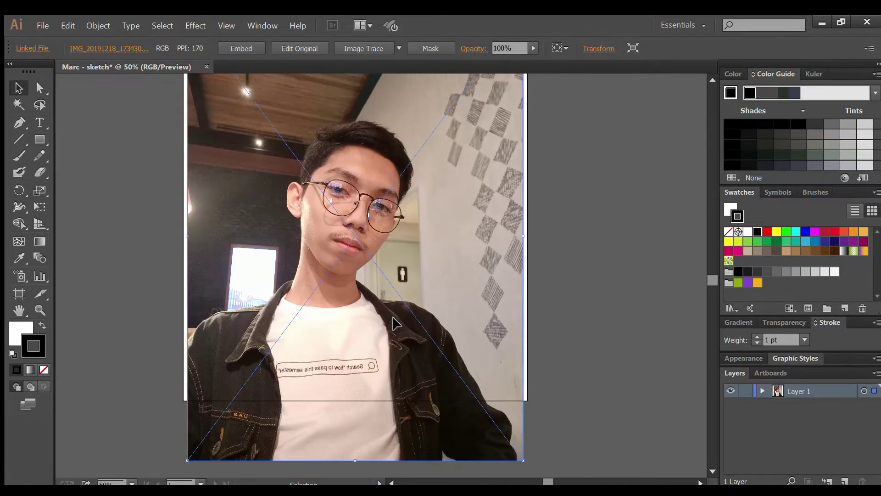
Rename the photo layer 'orig', lower its opacity and lock it.
left_click(747, 391)
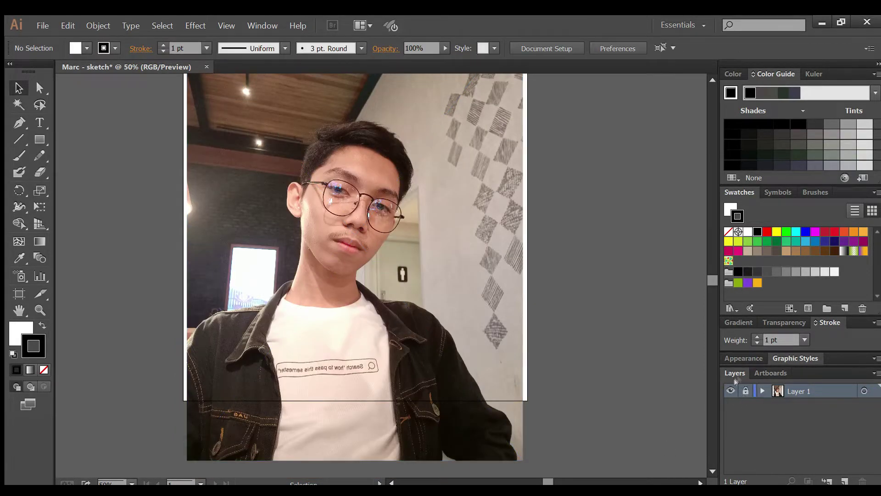
double_click(802, 391)
type("orig")
key("Return")
left_click(755, 394)
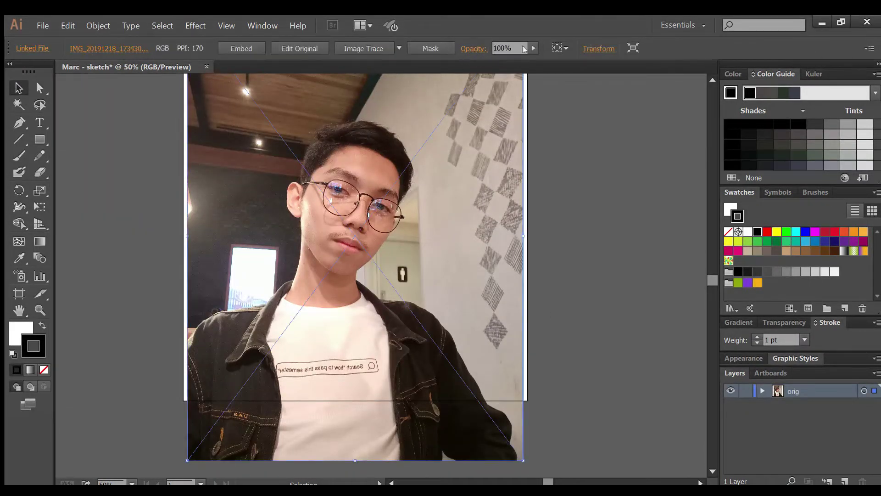
type("42")
key("Return")
left_click(748, 392)
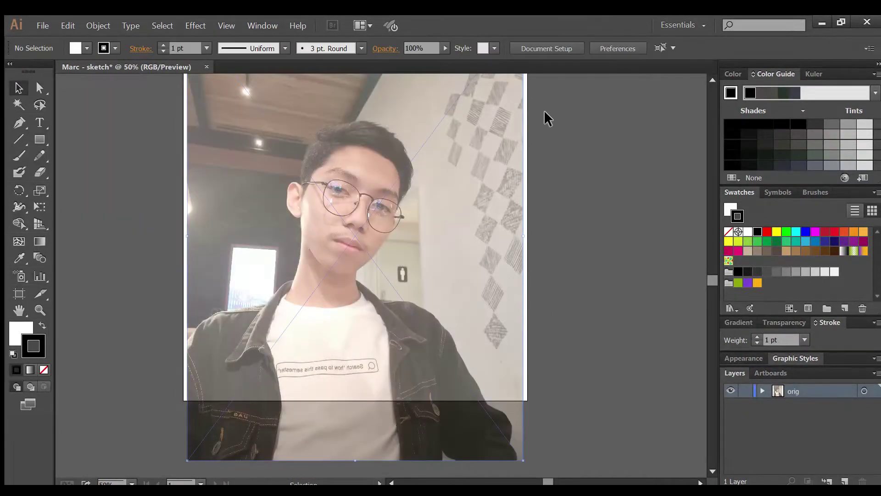
Add a 'sketch' layer above orig and set up the Paintbrush with no fill.
left_click(846, 482)
double_click(802, 391)
type("sketch")
key("Return")
left_click(19, 155)
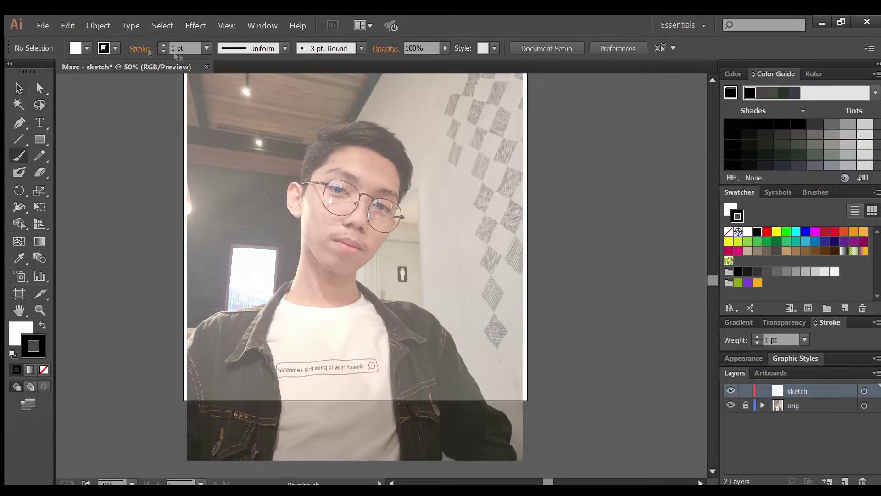
key("slash")
Set the stroke to dark grey and try first jaw and hairline strokes, then undo them.
left_click(770, 271)
left_click_drag(443, 223, 495, 275)
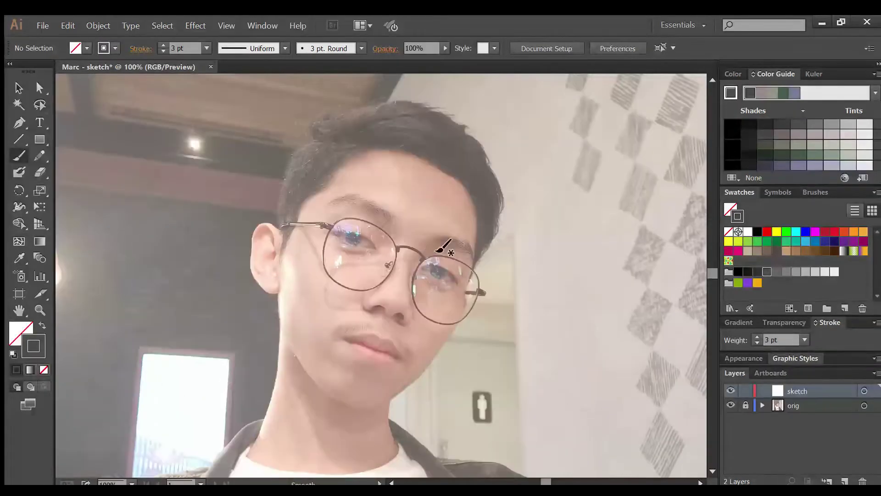
left_click_drag(277, 296, 281, 323)
left_click_drag(320, 397, 384, 414)
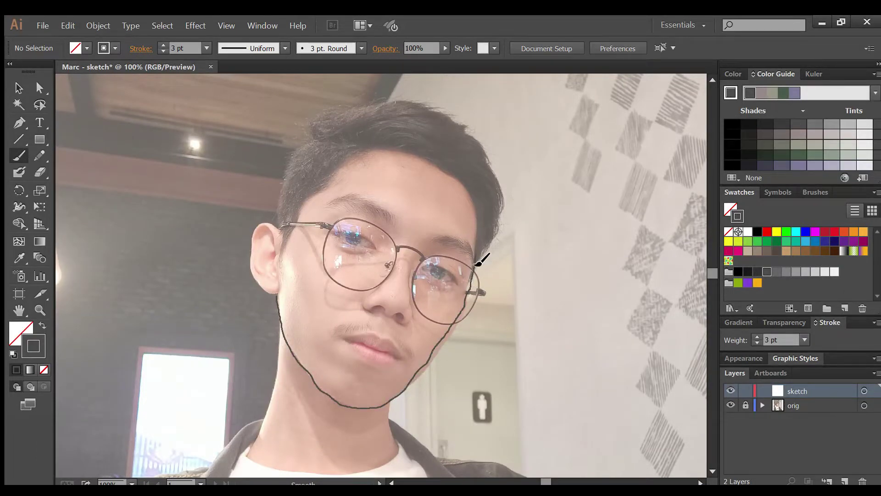
mouse_move(473, 211)
left_mouse_down()
mouse_move(399, 161)
mouse_move(337, 189)
left_mouse_up()
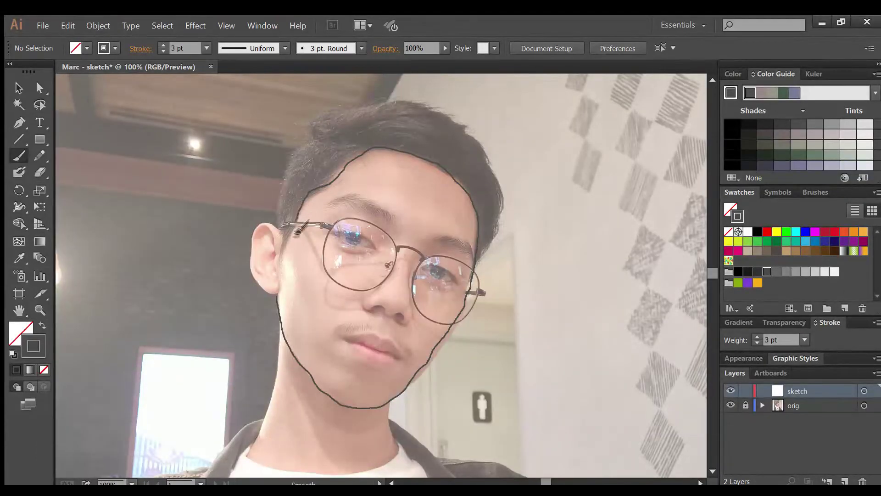
key("ctrl+z")
key("ctrl+z")
key("ctrl+z")
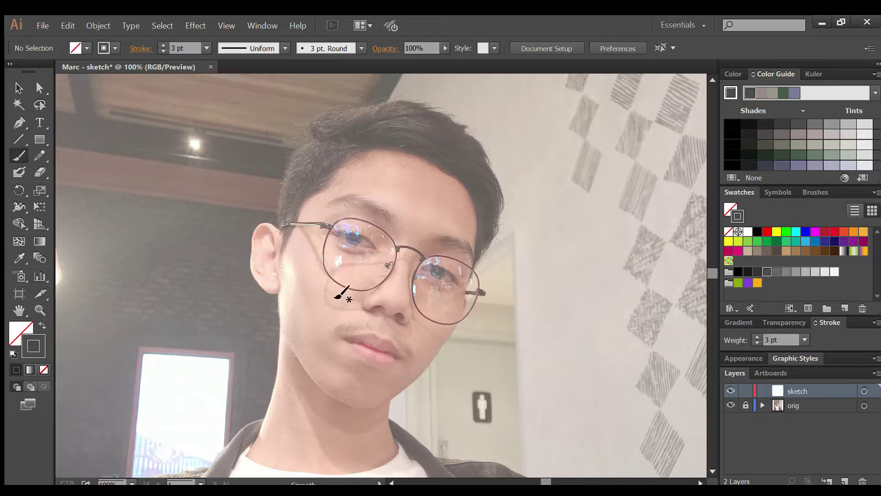
Retrace the jaw to the chin, the top and left side of the head, and the ear.
left_click_drag(282, 294, 365, 413)
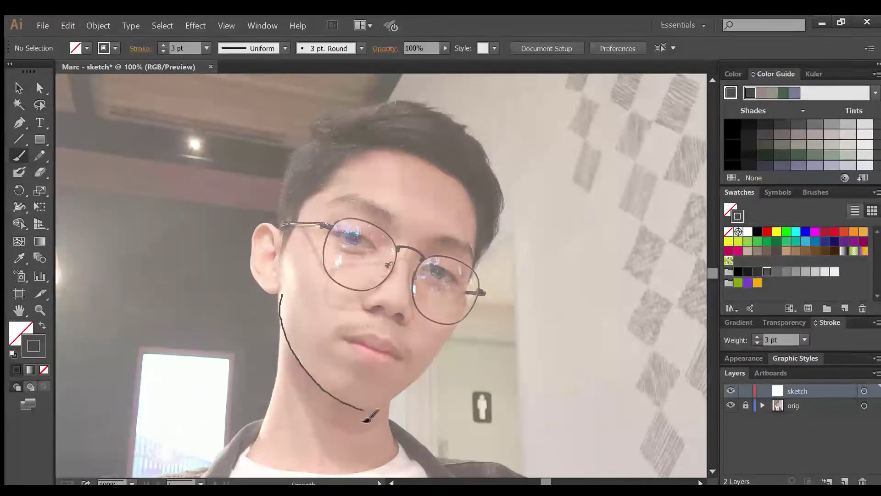
left_click_drag(456, 338, 458, 335)
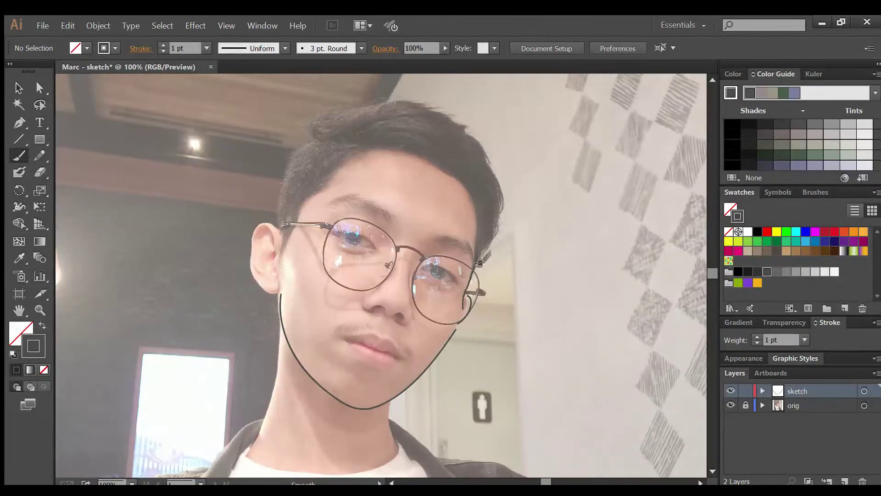
mouse_move(375, 158)
left_mouse_down()
mouse_move(364, 150)
mouse_move(303, 219)
left_mouse_up()
left_click_drag(285, 264, 252, 248)
left_click_drag(274, 302, 278, 295)
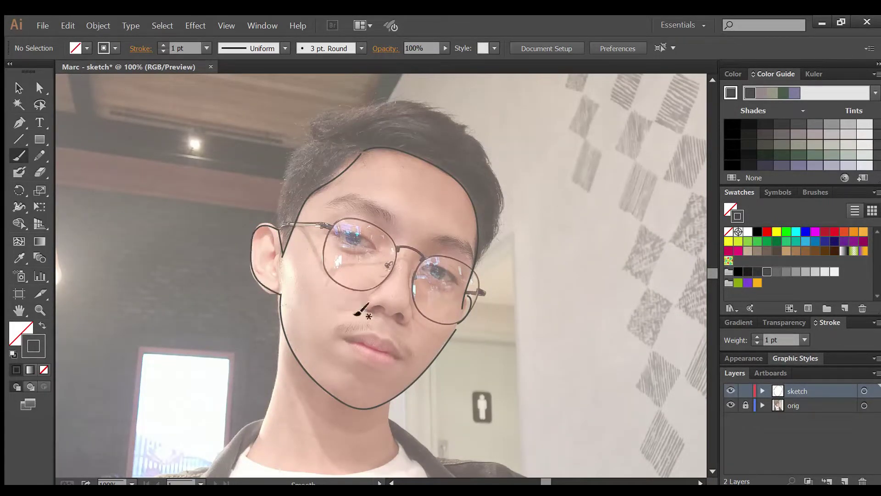
left_click(731, 405)
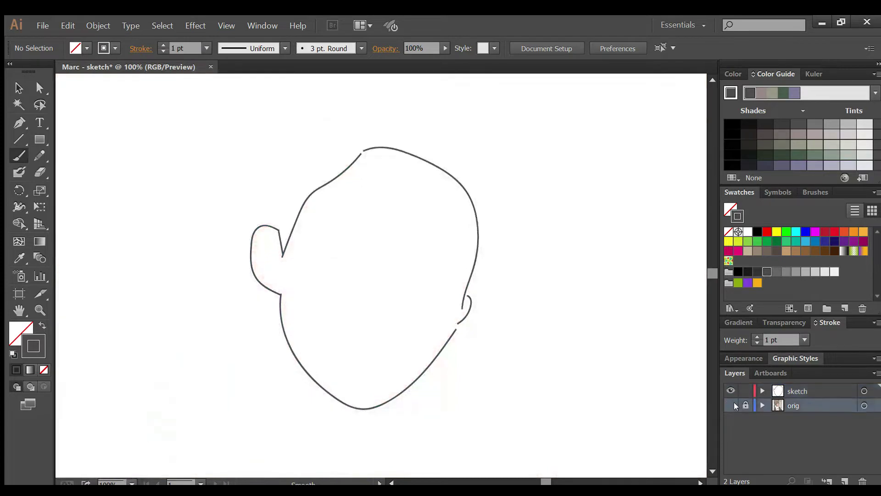
Show the photo again and trace the left lens of the glasses.
left_click(731, 405)
scroll(417, 301, "up", 2)
scroll(417, 301, "down", 2)
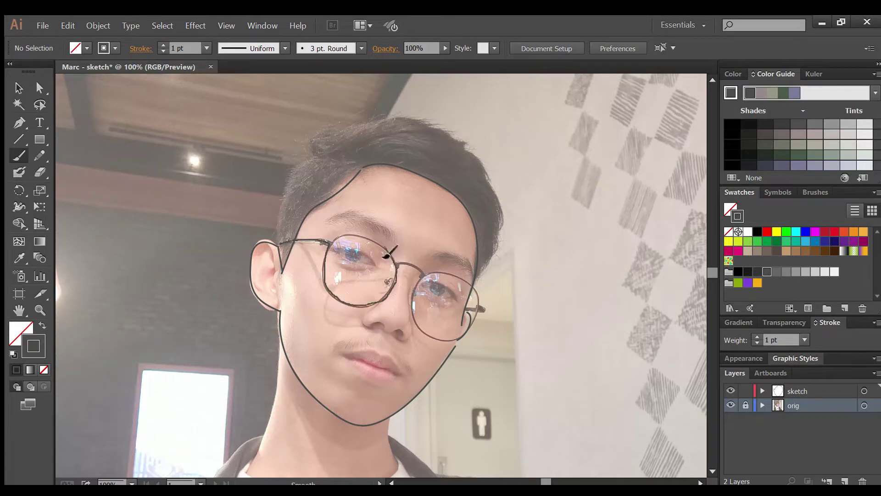
left_click_drag(339, 247, 369, 298)
scroll(350, 266, "up", 1)
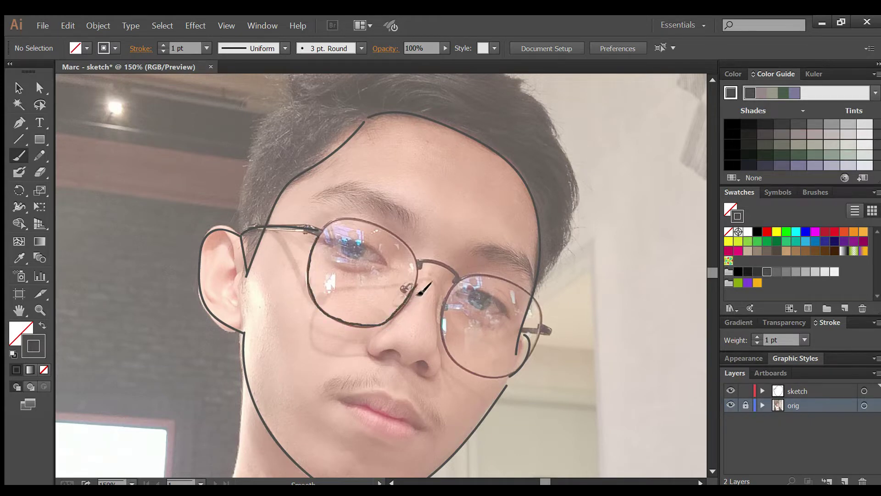
Trace the right lens rim, redrawing its top and left edges.
left_click_drag(416, 260, 419, 274)
left_click_drag(467, 288, 503, 289)
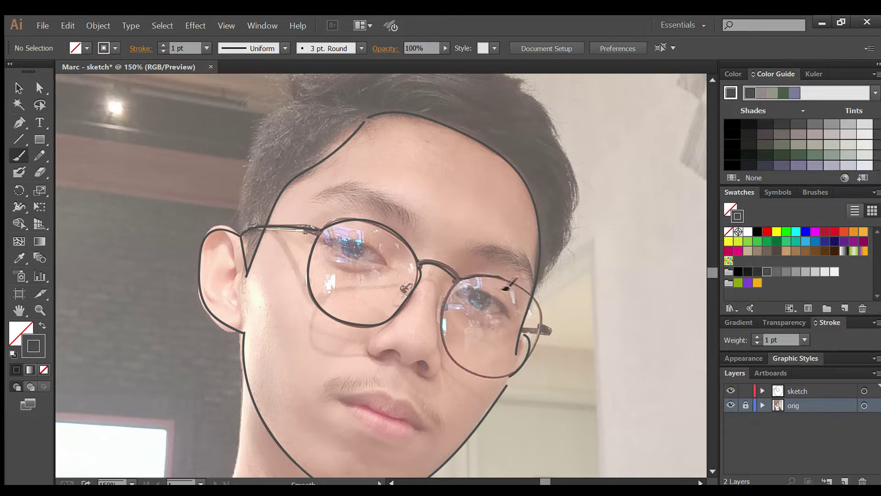
left_click_drag(513, 376, 508, 380)
mouse_move(454, 290)
left_mouse_down()
mouse_move(457, 373)
mouse_move(517, 388)
mouse_move(536, 350)
left_mouse_up()
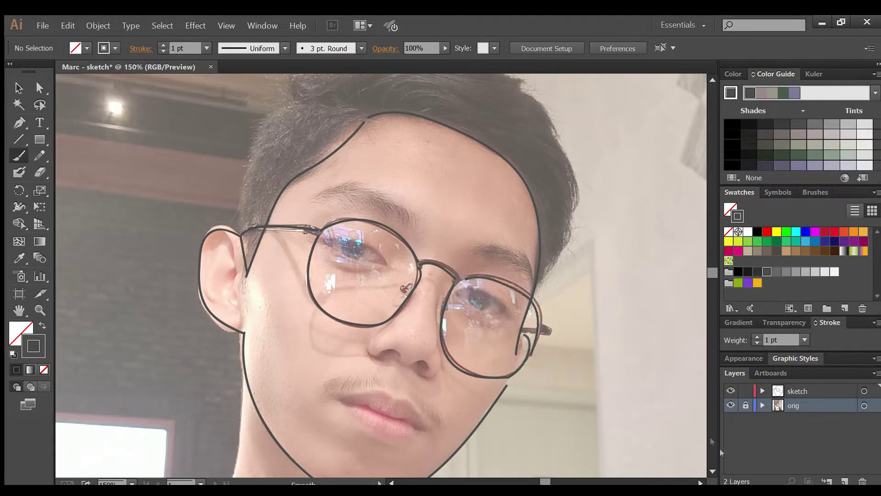
left_click(730, 405)
Add a small stroke under the right lens with the photo shown again.
scroll(648, 373, "down", 1)
scroll(556, 370, "up", 2)
left_click_drag(526, 363, 529, 371)
left_click(731, 405)
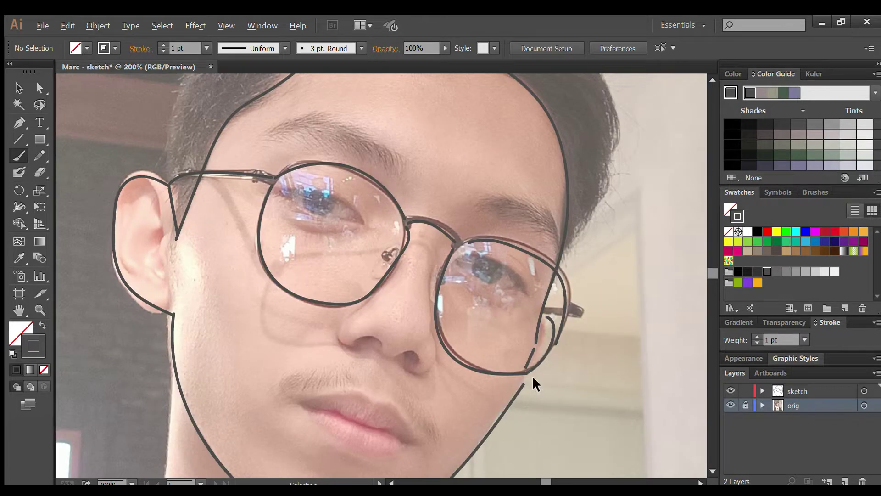
scroll(505, 399, "down", 3)
scroll(441, 295, "up", 3)
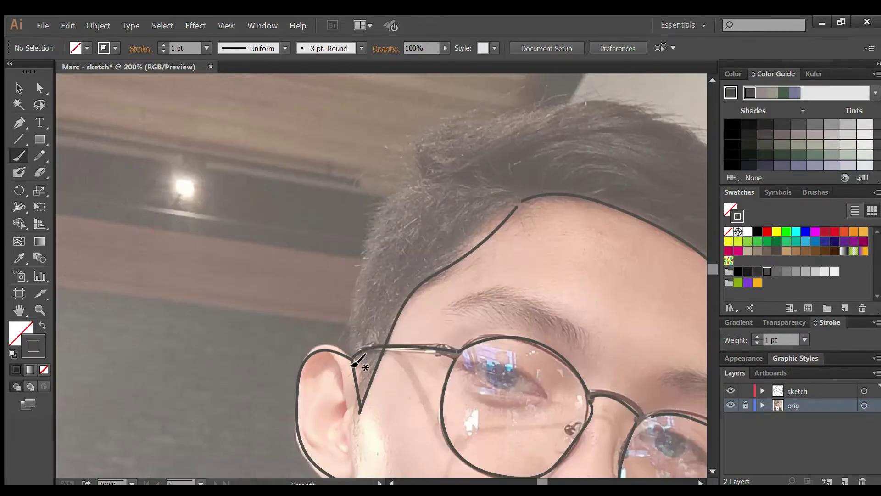
Trace the hairline from ear to forehead and the top edge of the hair.
left_click_drag(351, 300, 518, 209)
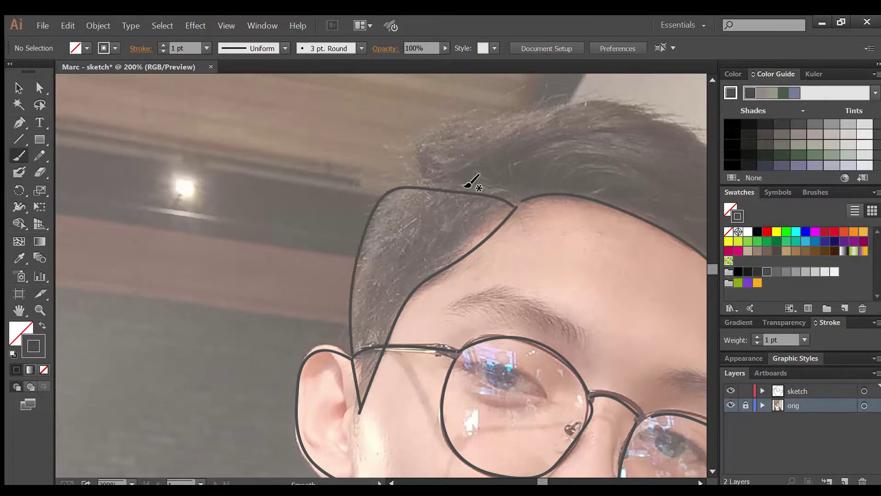
scroll(472, 181, "right", 3)
left_click_drag(341, 197, 454, 198)
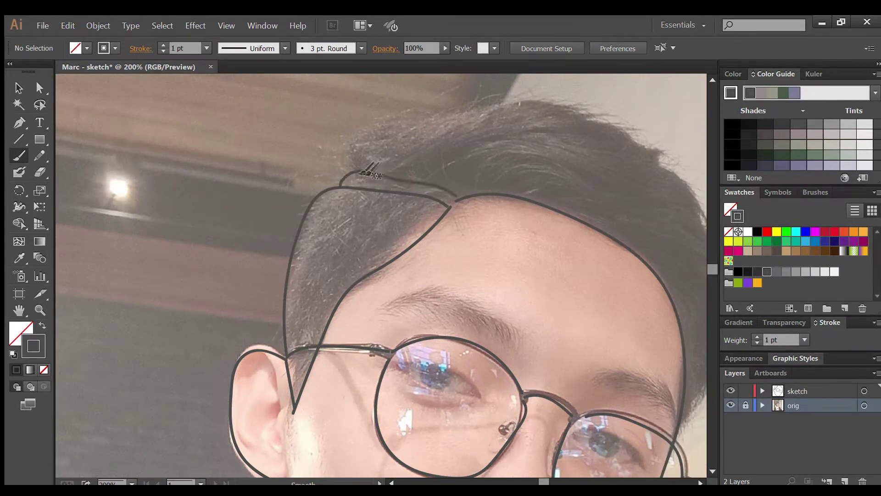
scroll(379, 170, "down", 2)
left_click_drag(402, 152, 505, 158)
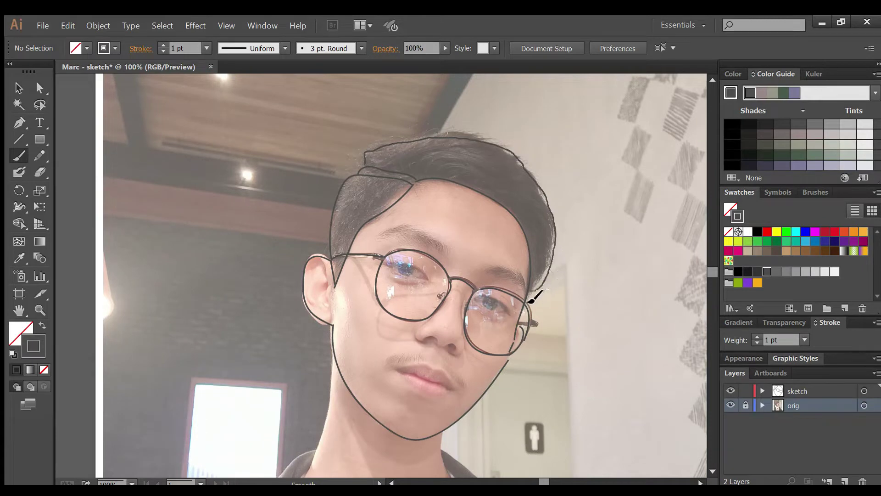
scroll(581, 331, "down", 5)
scroll(505, 202, "up", 2)
Trace both eyebrows, including upper and lower edges of the left one.
left_click_drag(434, 289, 394, 266)
left_click_drag(334, 262, 391, 269)
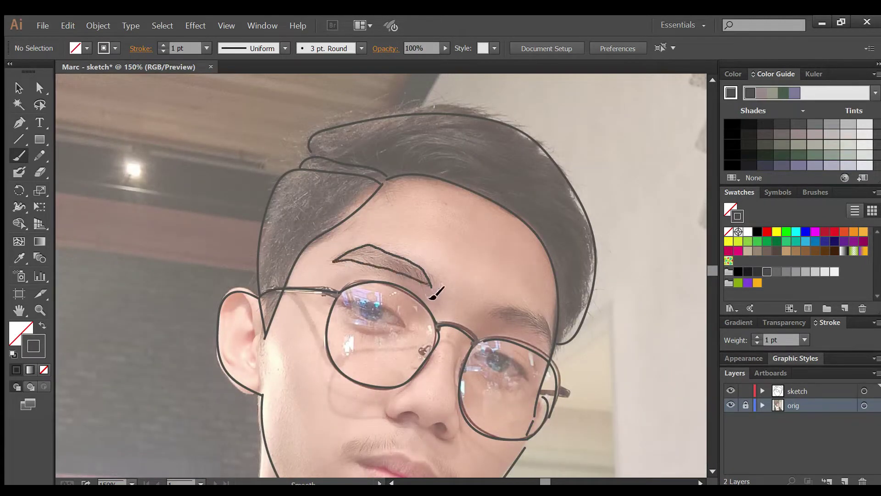
mouse_move(489, 313)
left_mouse_down()
mouse_move(546, 331)
mouse_move(556, 354)
left_mouse_up()
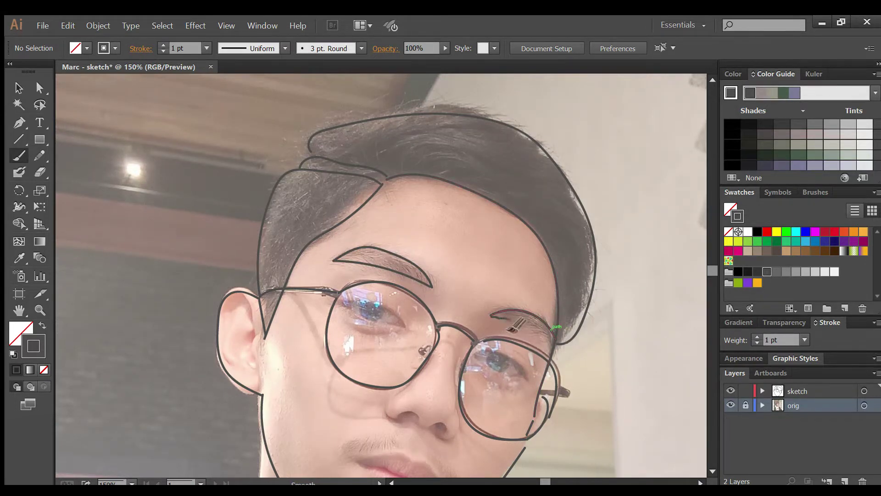
scroll(443, 378, "down", 5)
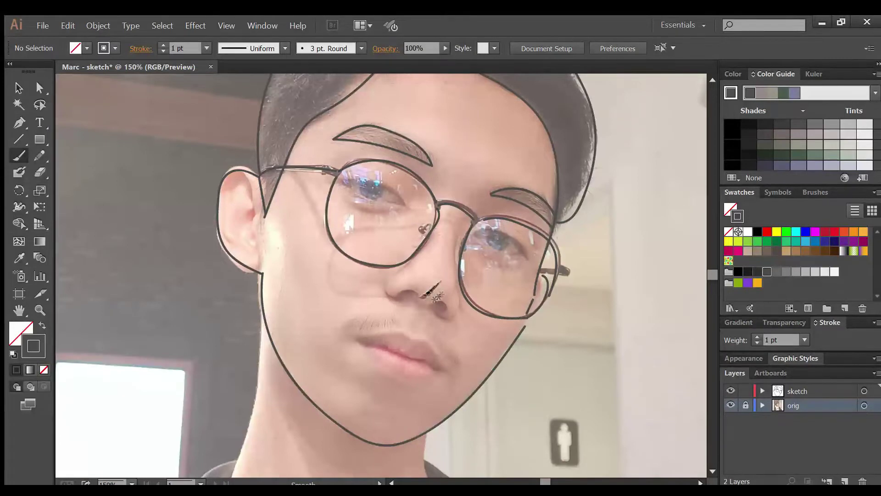
Trace the side of the nose and a nostril loop, undoing the filled blob.
left_click_drag(461, 223, 448, 295)
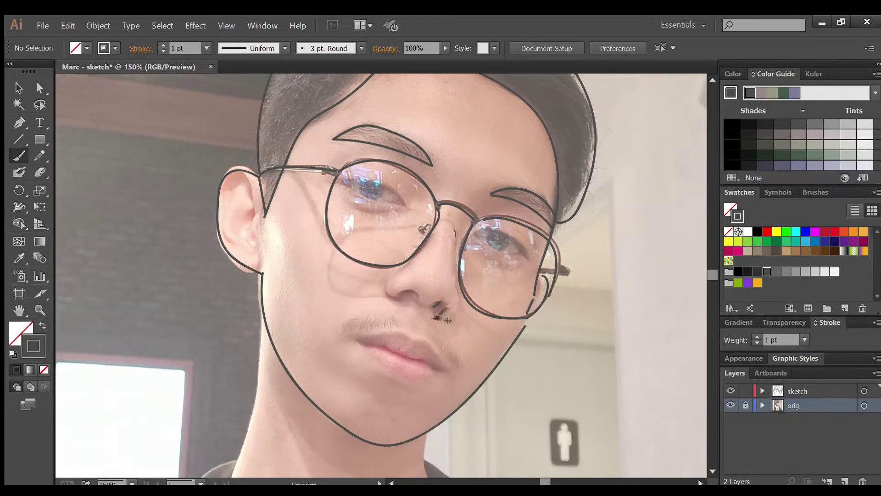
left_click_drag(460, 218, 459, 290)
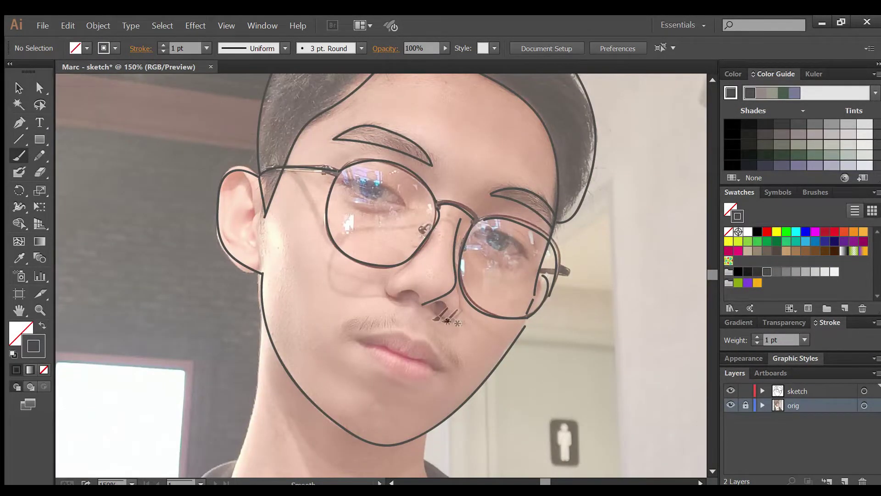
left_click_drag(411, 303, 404, 306)
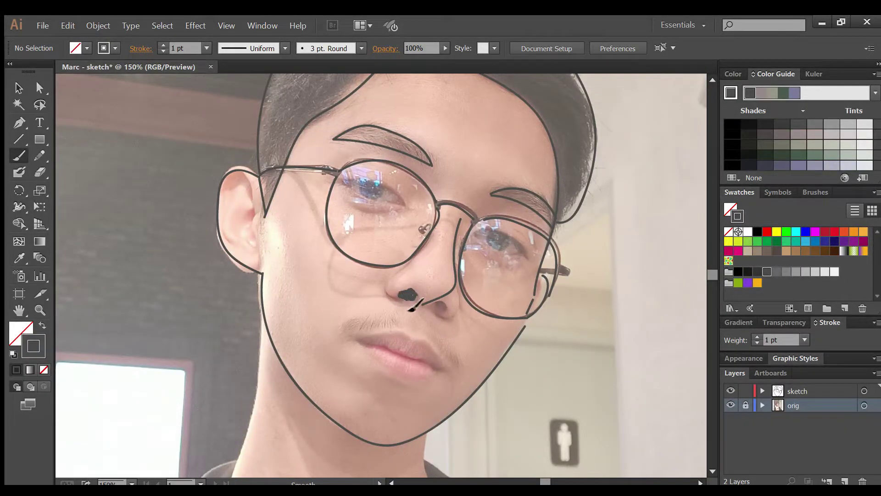
key("ctrl+z")
Draw a clean nostril arc, redrawing it once, and briefly hide the photo to check.
scroll(422, 317, "up", 3)
left_click_drag(411, 264, 349, 268)
key("ctrl+z")
left_click_drag(406, 262, 362, 263)
scroll(374, 338, "down", 2)
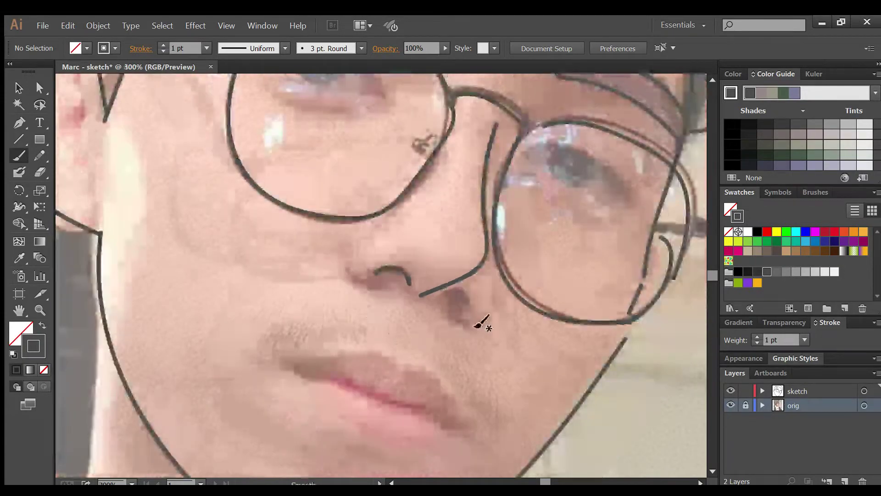
scroll(468, 321, "down", 2)
left_click(731, 405)
Outline the left side of the nostril.
scroll(462, 314, "up", 1)
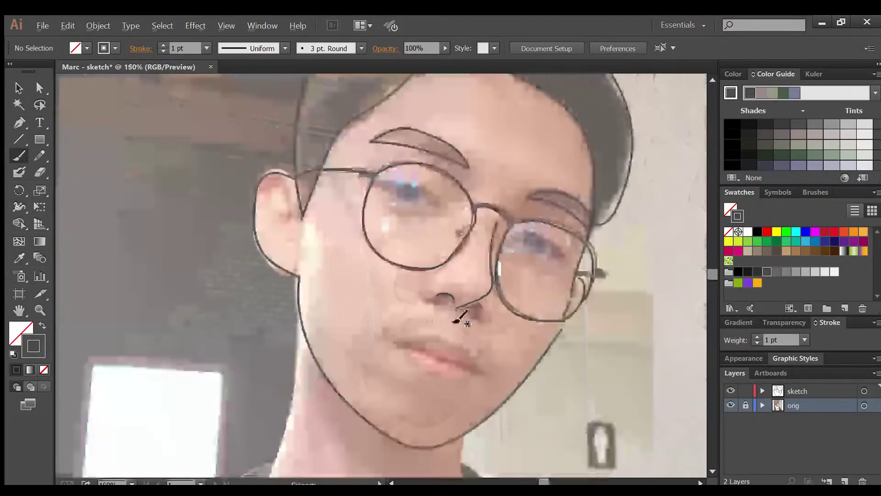
scroll(461, 317, "up", 4)
left_click_drag(349, 181, 354, 261)
scroll(393, 300, "down", 2)
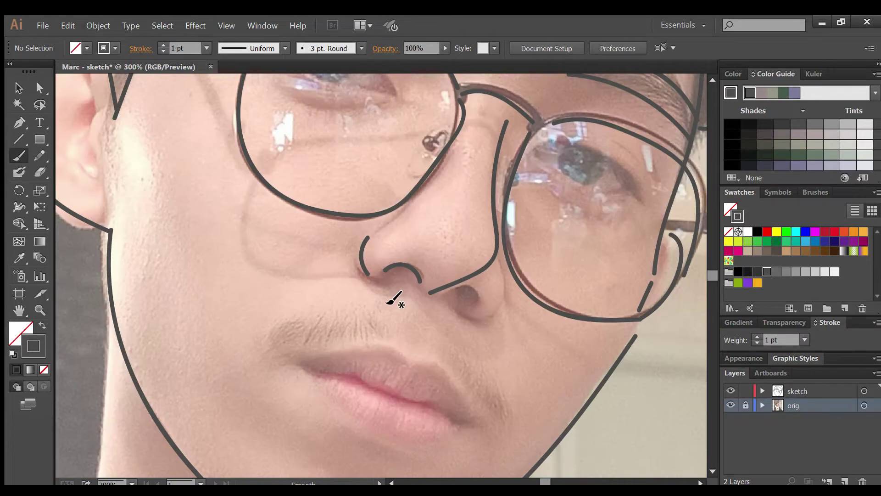
scroll(503, 346, "down", 2)
scroll(441, 231, "up", 3)
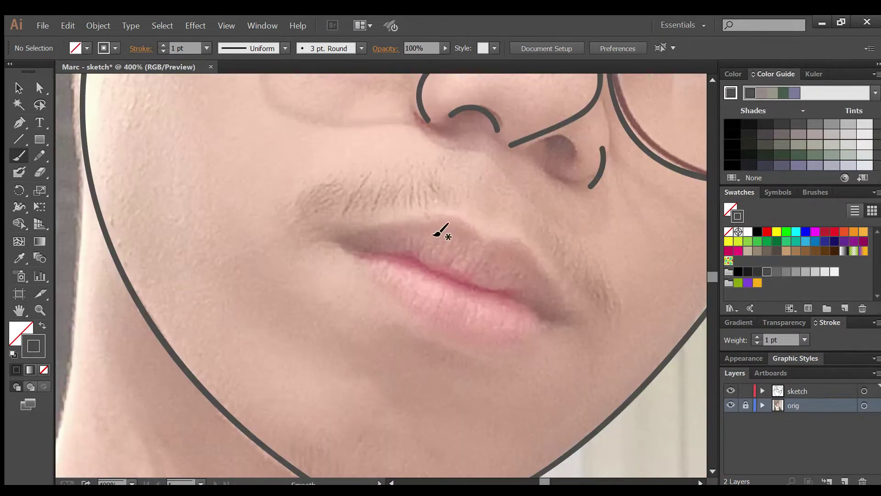
Trace the mouth line and the upper and lower lip outlines to the right corner.
left_click_drag(347, 249, 561, 316)
mouse_move(352, 249)
left_mouse_down()
mouse_move(416, 227)
mouse_move(565, 309)
left_mouse_up()
key("ctrl+z")
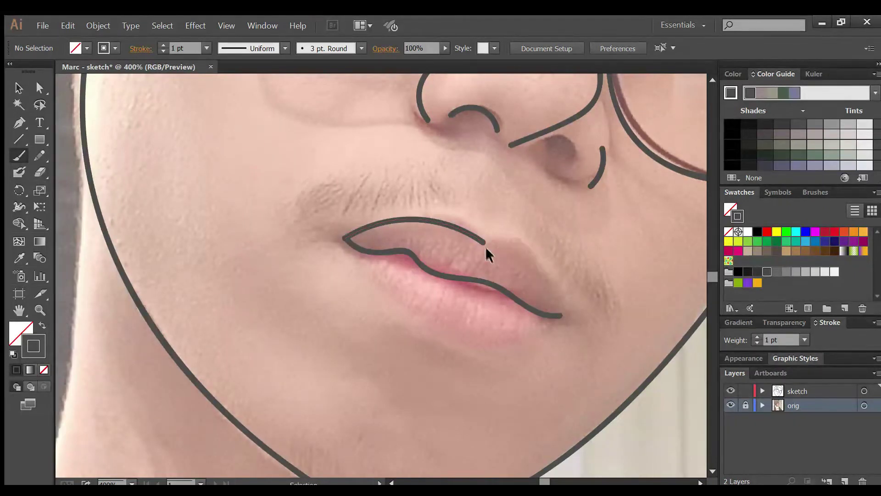
left_click_drag(483, 247, 572, 326)
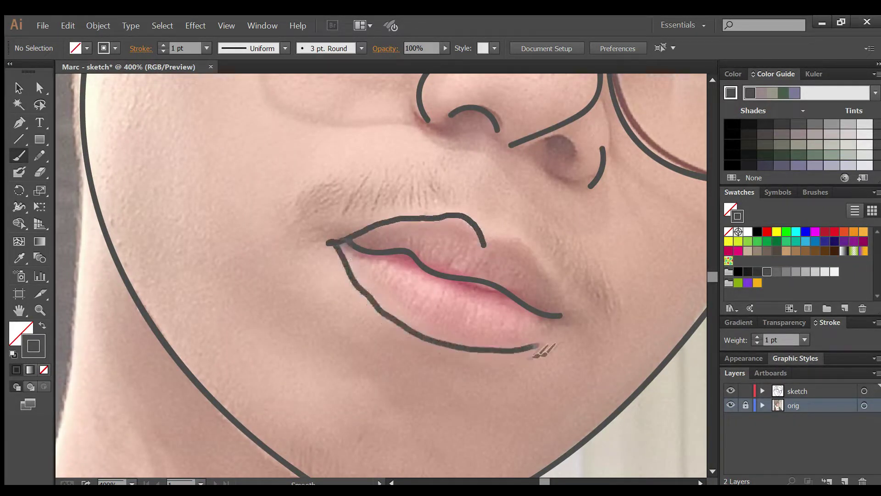
left_click_drag(482, 245, 577, 328)
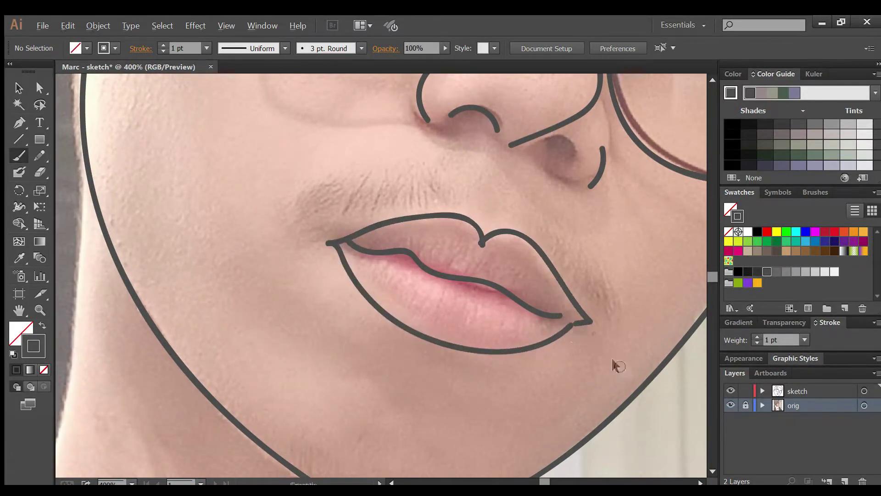
Draw the left and right sides of the neck and the collar line.
key("ctrl+minus")
key("ctrl+minus")
key("ctrl+minus")
left_click(731, 405)
left_click(730, 405)
scroll(505, 362, "down", 3)
mouse_move(416, 186)
left_mouse_down()
mouse_move(419, 220)
mouse_move(586, 304)
left_mouse_up()
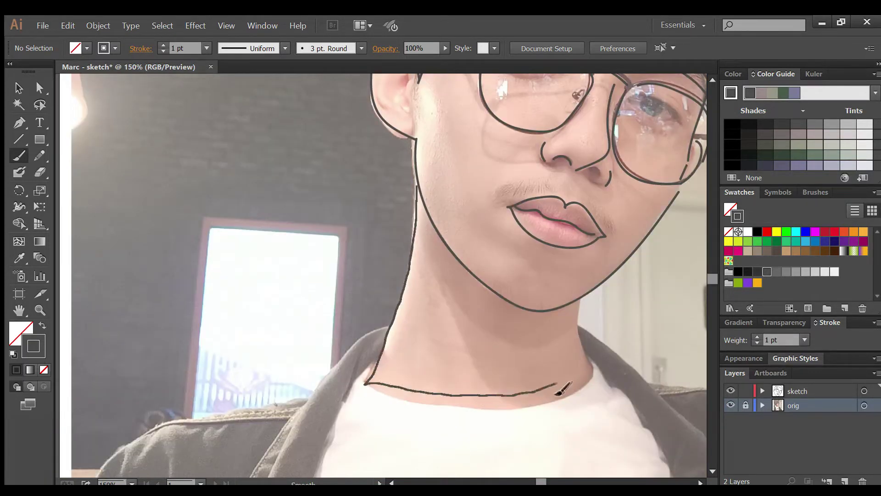
key("ctrl+z")
left_click_drag(365, 381, 419, 197)
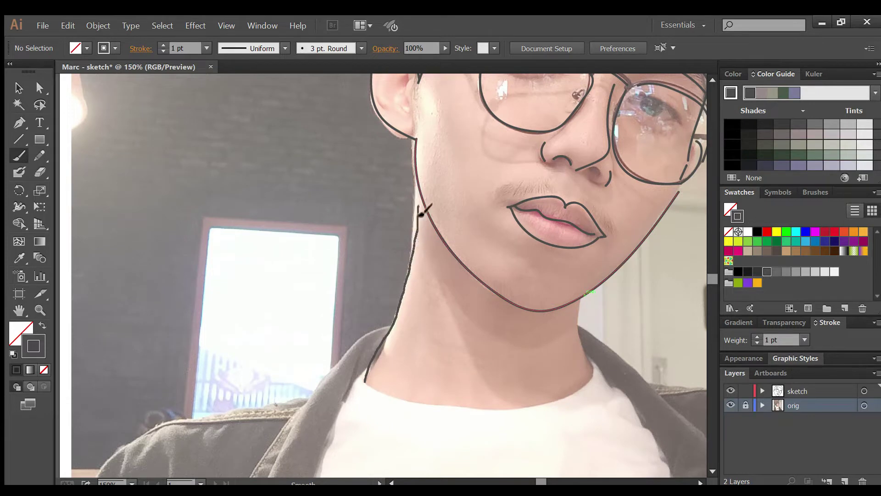
left_click_drag(369, 401, 587, 299)
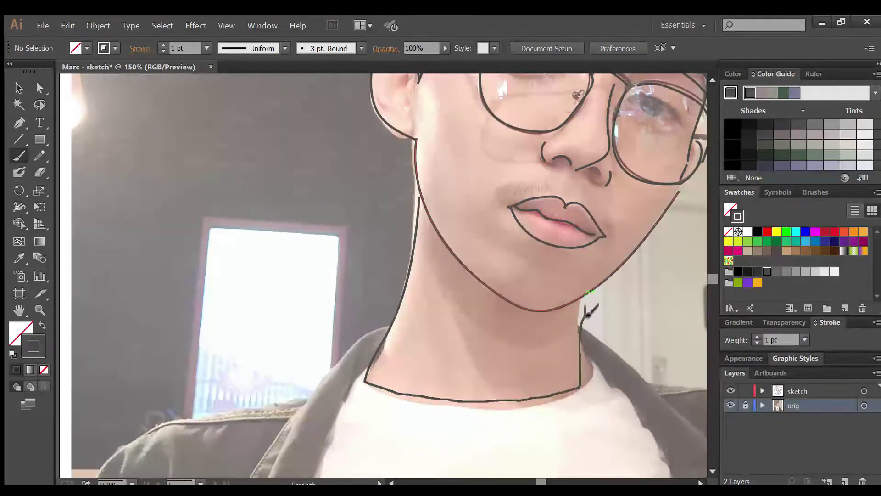
scroll(635, 339, "down", 1)
left_click_drag(457, 367, 630, 367)
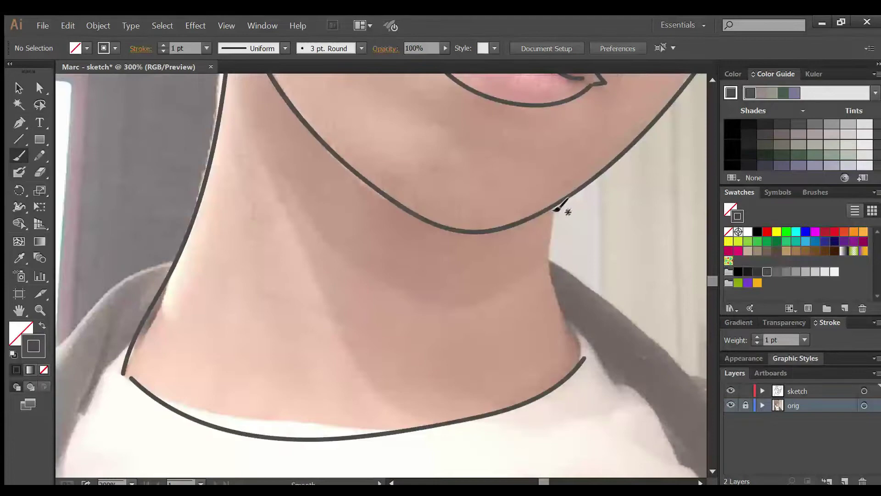
left_click_drag(563, 209, 585, 365)
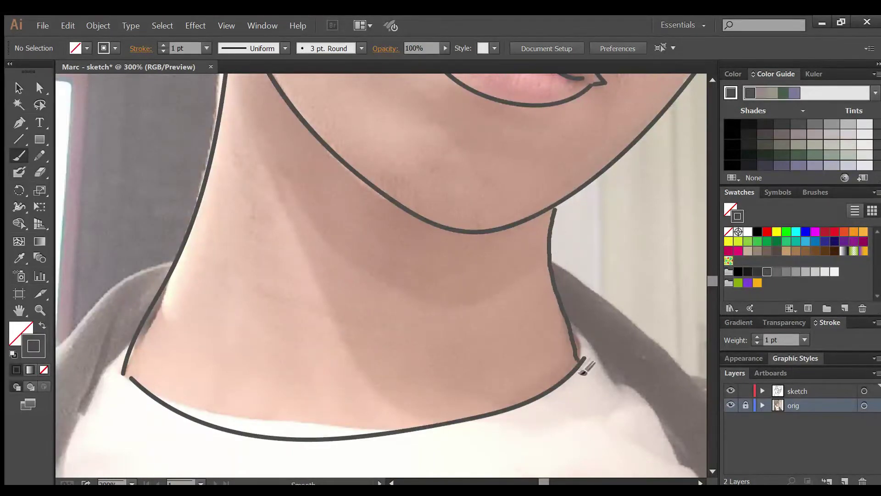
Add the inner ear curve and its hooked inner stroke.
scroll(599, 351, "down", 1)
scroll(601, 350, "right", 2)
scroll(449, 261, "up", 3)
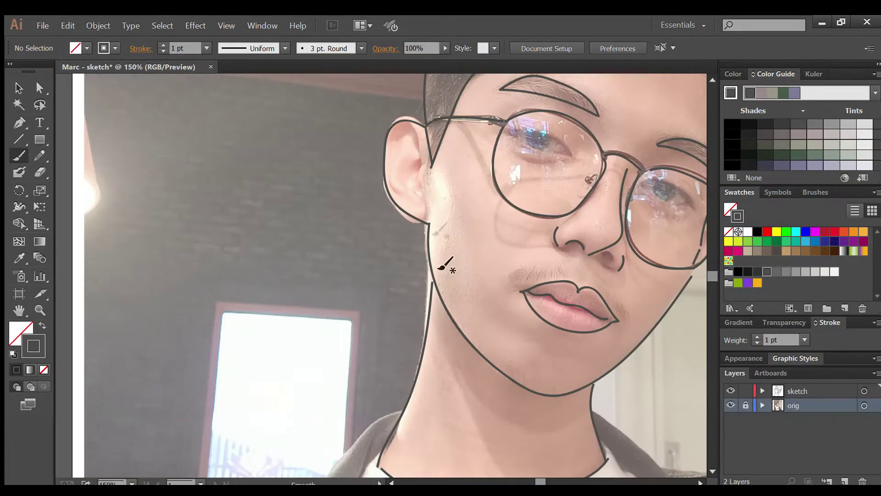
scroll(434, 202, "up", 2)
left_click_drag(358, 279, 367, 128)
left_click_drag(408, 209, 380, 278)
Trace the upper eyelid and eye corner of one eye, retrying once.
scroll(420, 190, "down", 2)
scroll(444, 212, "right", 2)
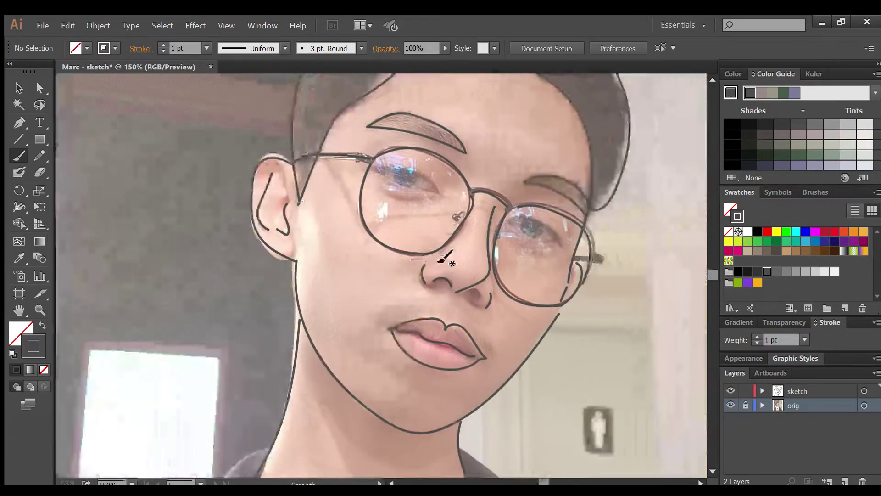
scroll(444, 212, "down", 3)
scroll(444, 212, "up", 3)
left_click_drag(198, 180, 423, 246)
key("ctrl+z")
mouse_move(193, 180)
left_mouse_down()
mouse_move(324, 196)
mouse_move(354, 279)
mouse_move(198, 270)
mouse_move(433, 299)
left_mouse_up()
Trace the second eye's upper and lower lids, a line below and the crease above.
scroll(494, 376, "right", 5)
scroll(493, 377, "down", 4)
scroll(494, 376, "right", 3)
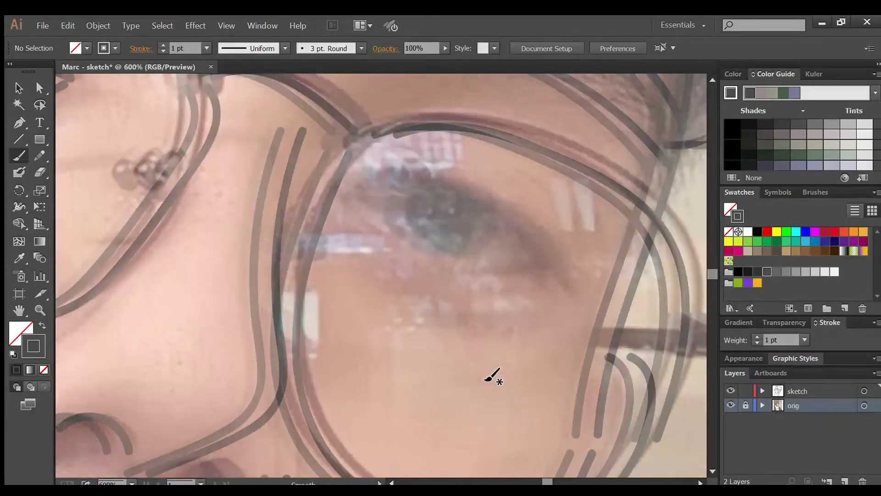
left_click_drag(308, 183, 528, 280)
left_click_drag(298, 191, 527, 278)
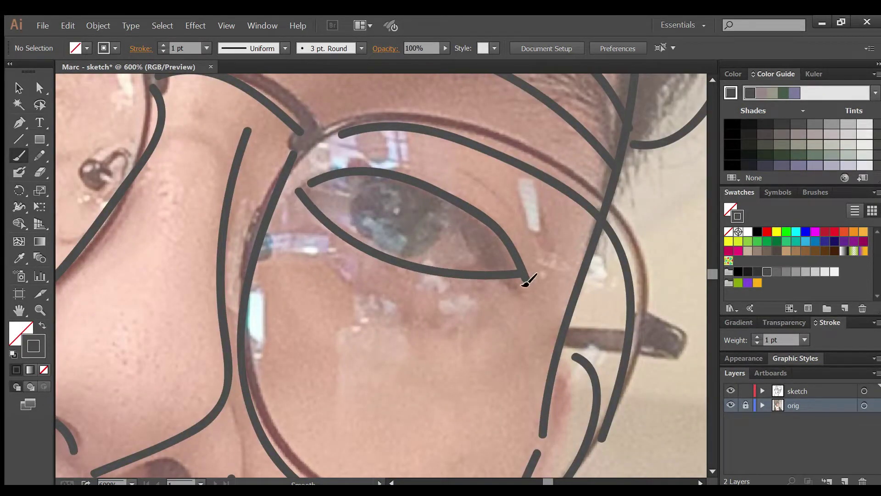
left_click_drag(296, 201, 429, 302)
left_click_drag(438, 167, 512, 200)
Trace the eyelid crease of the other eye.
scroll(226, 167, "left", 4)
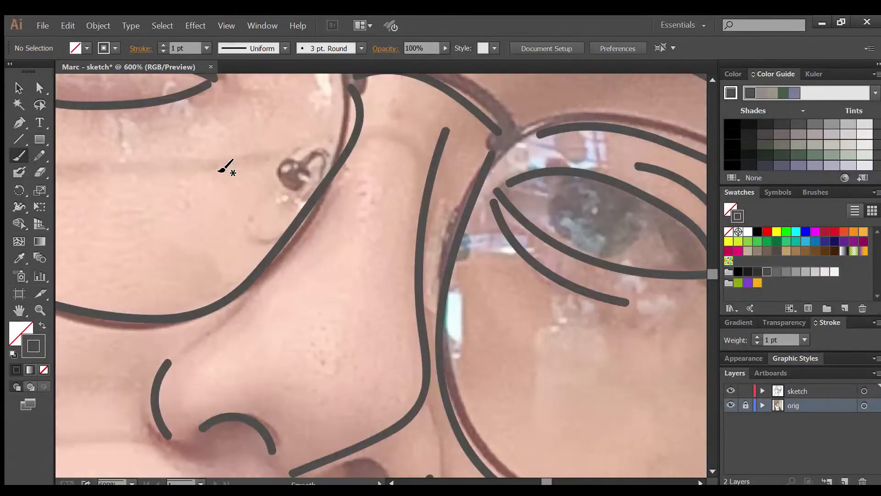
scroll(226, 167, "up", 8)
scroll(226, 167, "left", 3)
scroll(227, 167, "down", 3)
left_click_drag(155, 186, 277, 203)
Draw the glasses' small nose-pad loop and a short stroke near the eye corner.
scroll(286, 216, "down", 8)
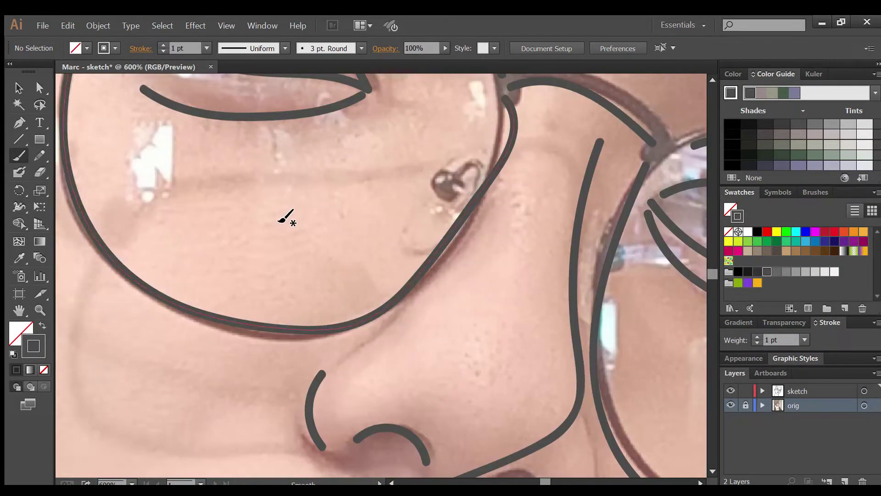
scroll(416, 271, "right", 2)
scroll(416, 266, "down", 5)
scroll(404, 246, "up", 6)
left_click_drag(421, 229, 404, 226)
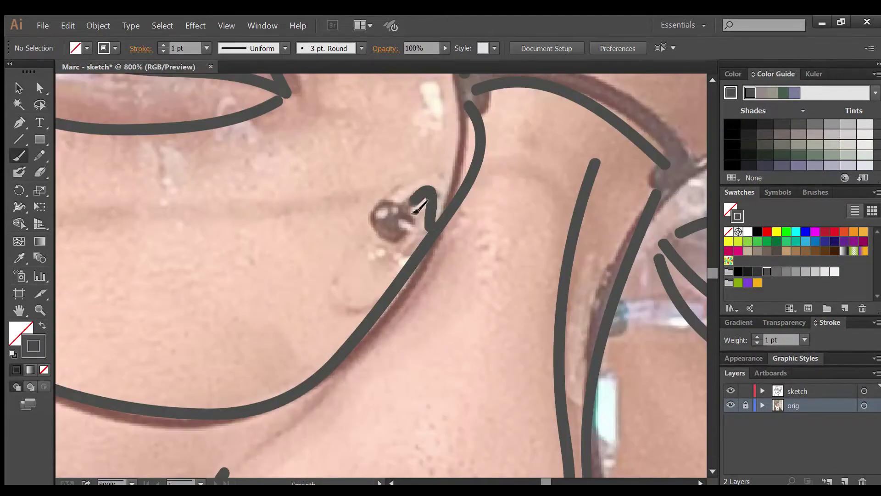
scroll(552, 332, "right", 3)
left_click_drag(480, 300, 463, 339)
scroll(527, 383, "down", 3)
scroll(525, 389, "down", 2)
scroll(535, 387, "down", 10)
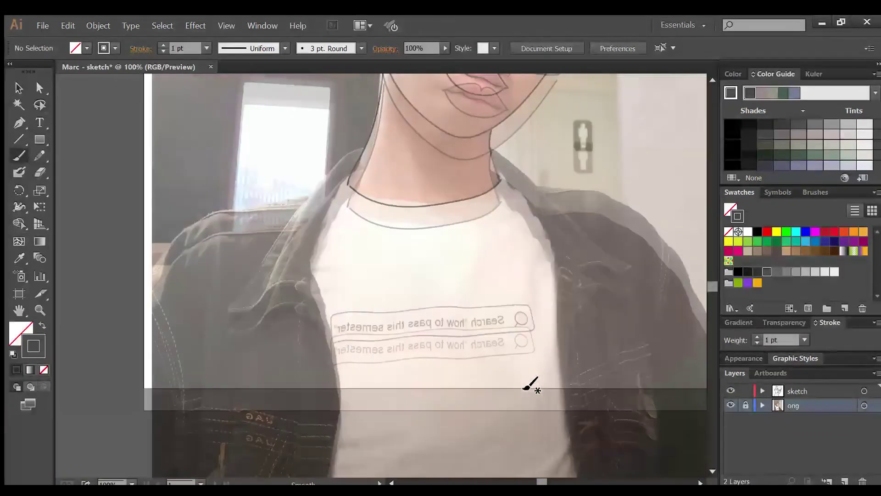
Trace the jacket's shoulders, left lapel and front edge with paintbrush strokes.
scroll(528, 381, "up", 1)
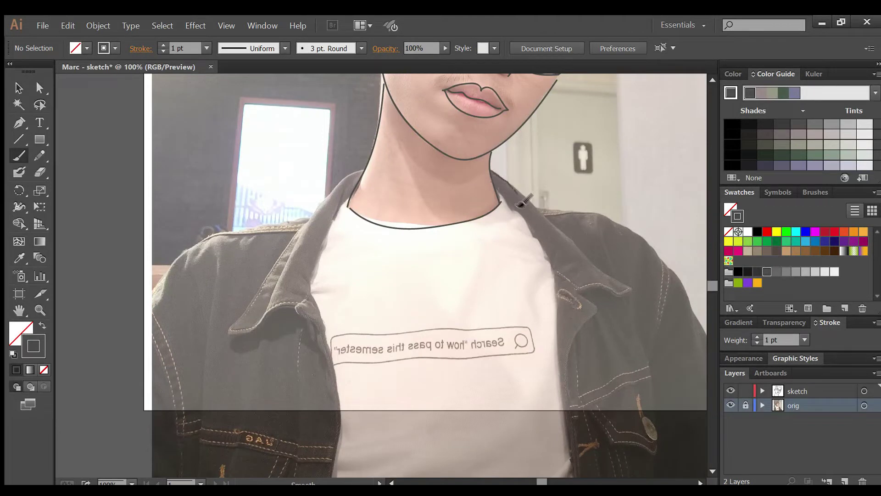
left_click_drag(537, 207, 719, 342)
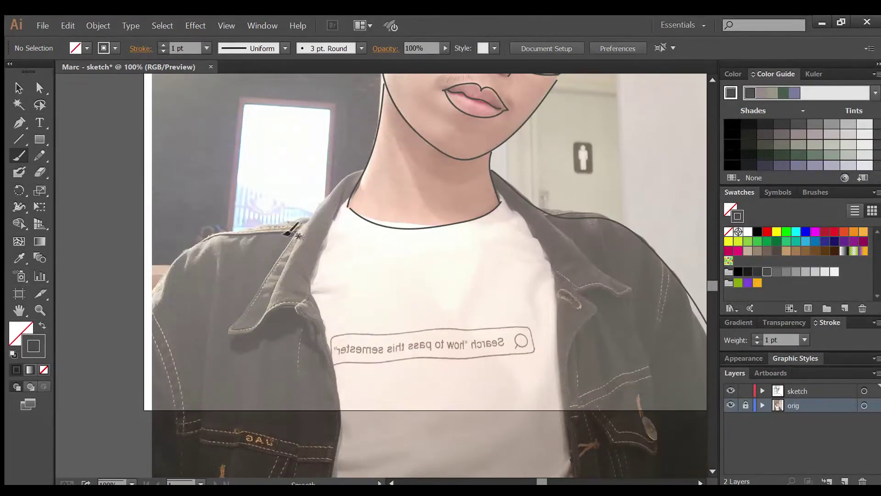
left_click_drag(147, 316, 367, 177)
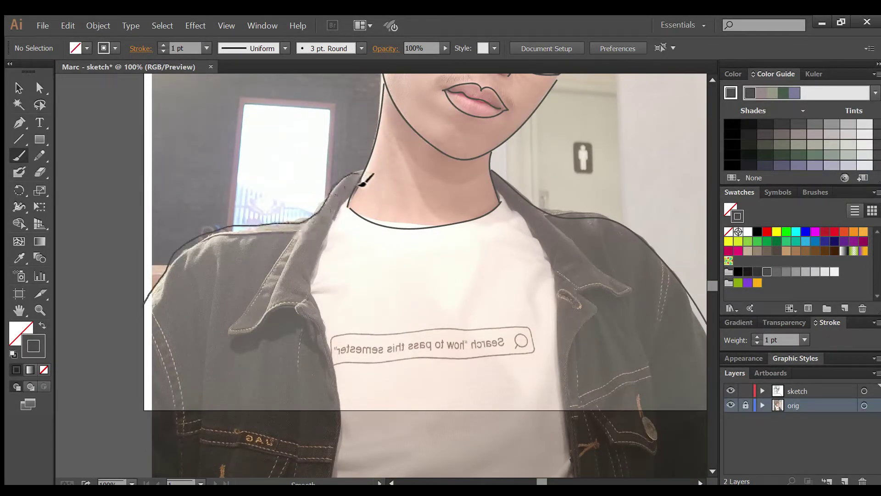
left_click_drag(300, 228, 332, 440)
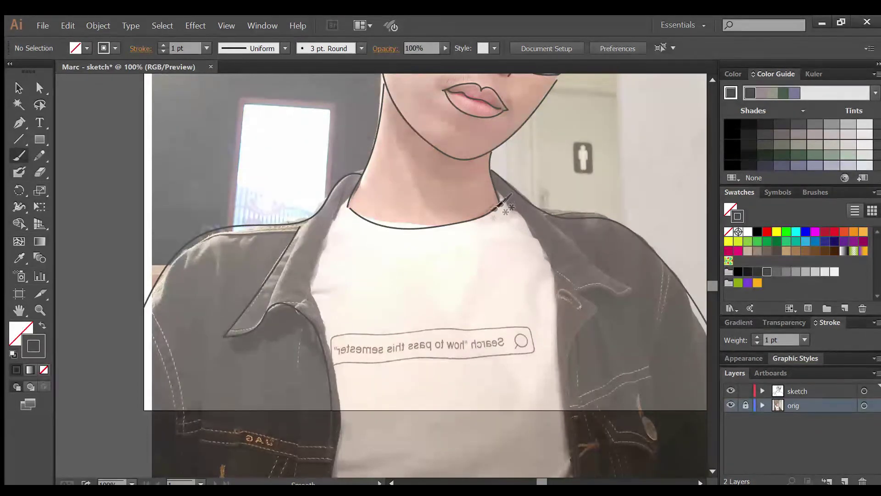
left_click_drag(324, 323, 343, 447)
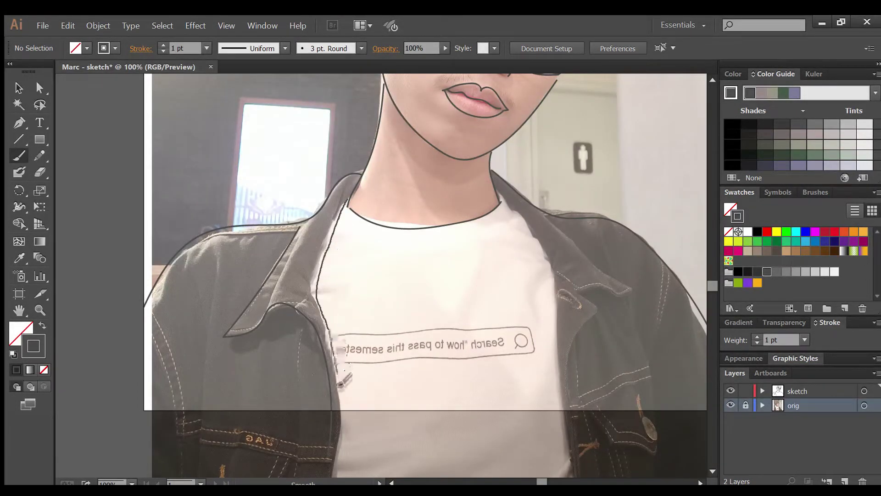
left_click_drag(559, 343, 563, 409)
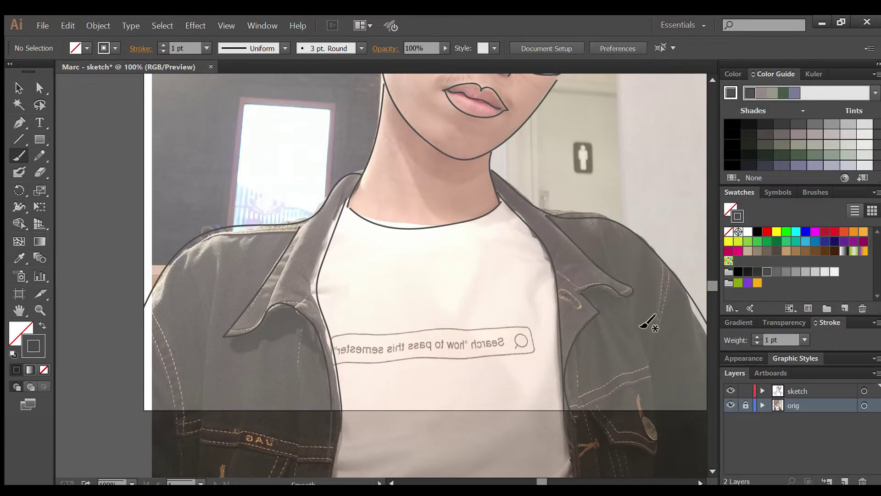
Hide and reshow the original photo, zooming out to view the whole drawing.
scroll(459, 322, "right", 1)
scroll(413, 349, "up", 5)
left_click(731, 406)
key("ctrl+minus")
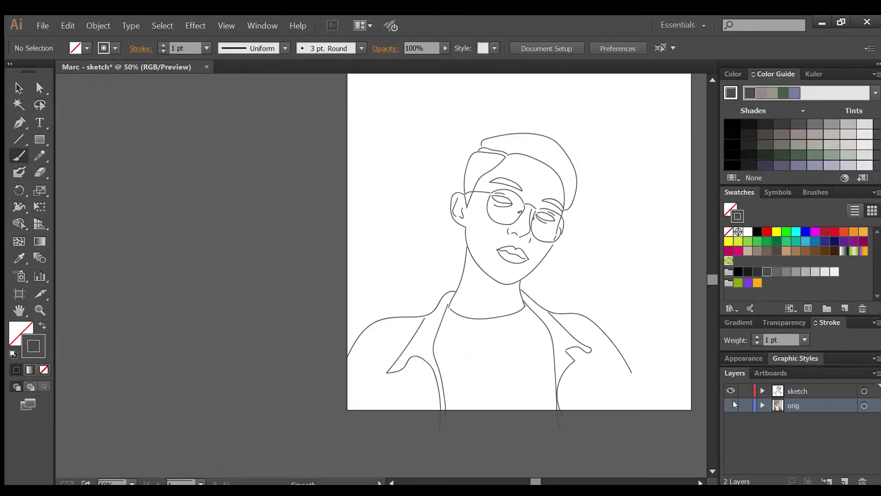
left_click(730, 405)
key("ctrl+minus")
key("ctrl+minus")
key("ctrl+minus")
scroll(367, 273, "up", 8)
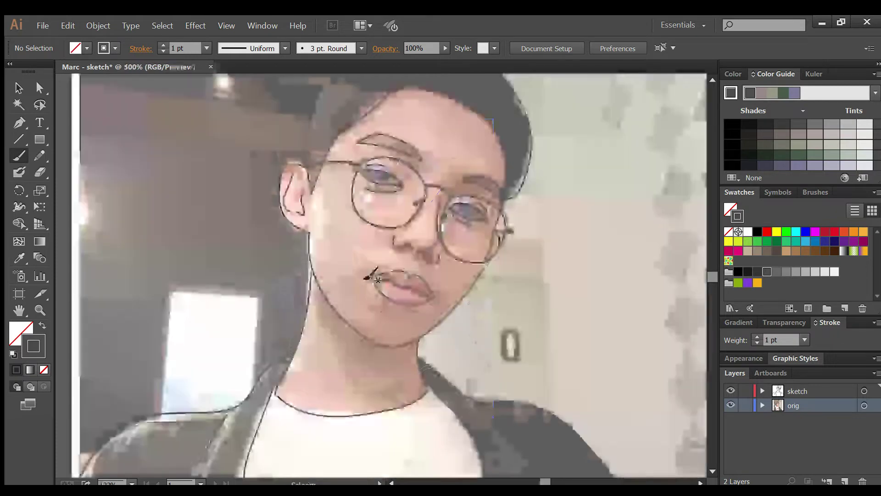
scroll(394, 183, "up", 2)
scroll(373, 151, "up", 1)
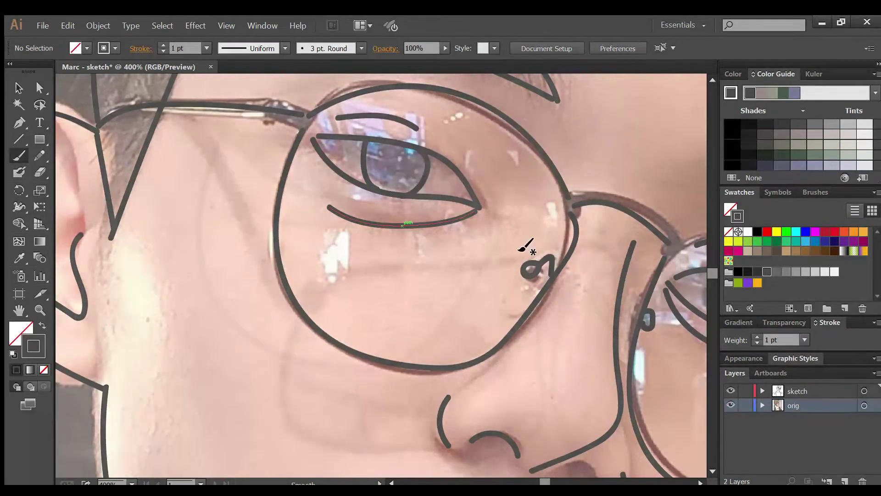
Draw a short extra stroke near the nose and pan around the face.
scroll(574, 267, "right", 3)
left_click_drag(651, 327, 631, 340)
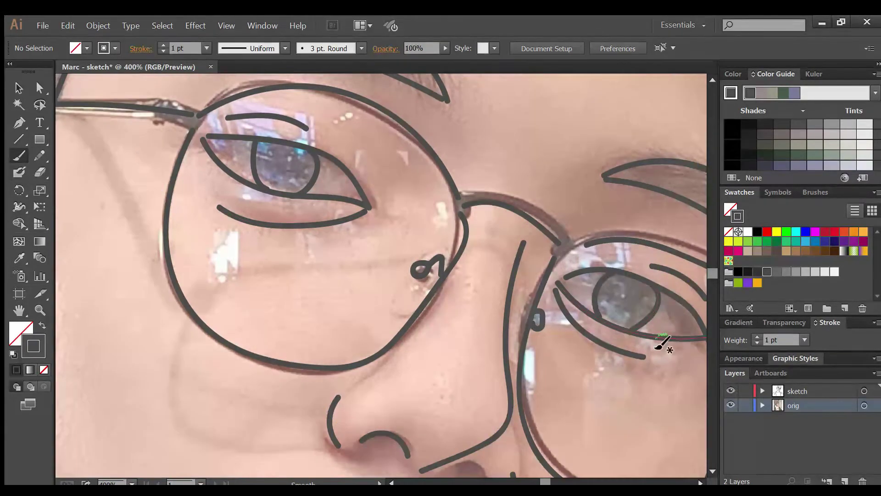
scroll(665, 339, "down", 2)
scroll(663, 342, "down", 5)
scroll(663, 344, "down", 2)
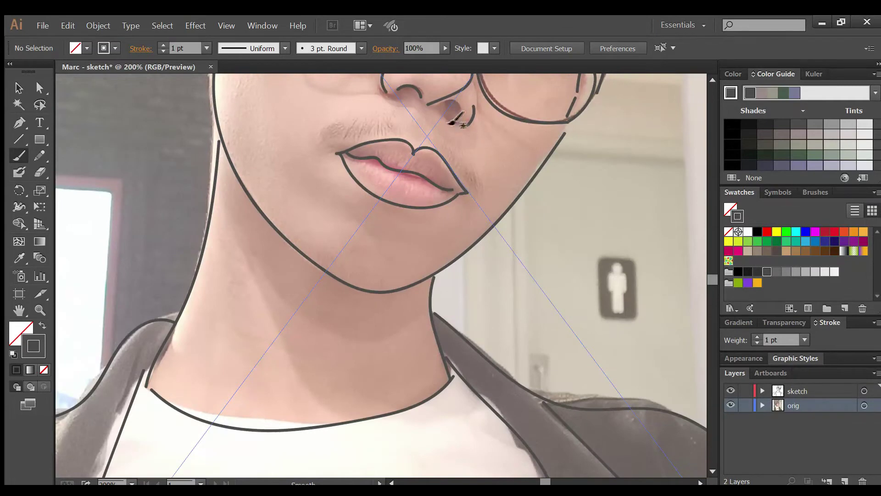
scroll(510, 214, "up", 3)
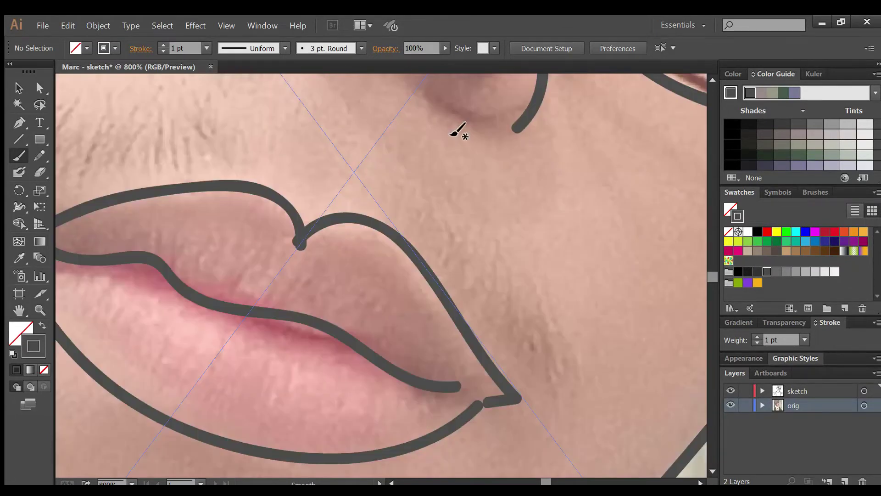
scroll(458, 132, "up", 1)
scroll(520, 250, "down", 5)
scroll(520, 250, "down", 3)
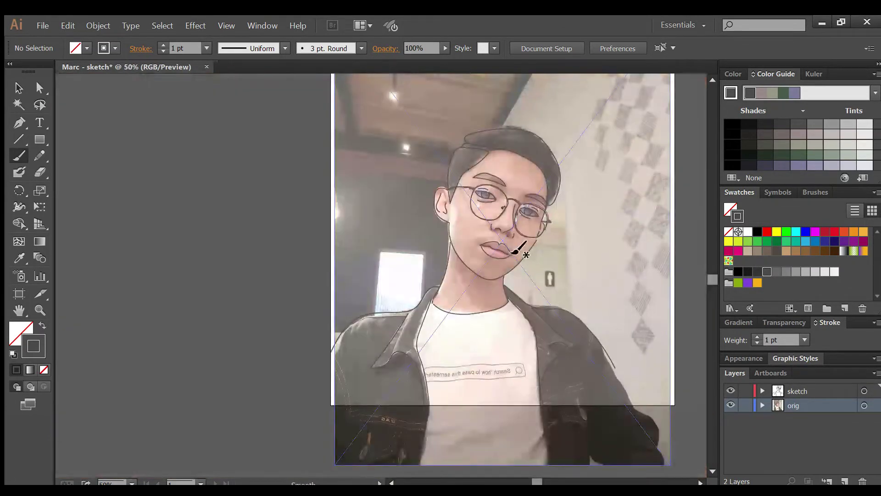
Compare the sketch with the orig photo hidden and shown, then undo the stray nostril stroke.
left_click(732, 404)
left_click(733, 404)
scroll(505, 255, "up", 3)
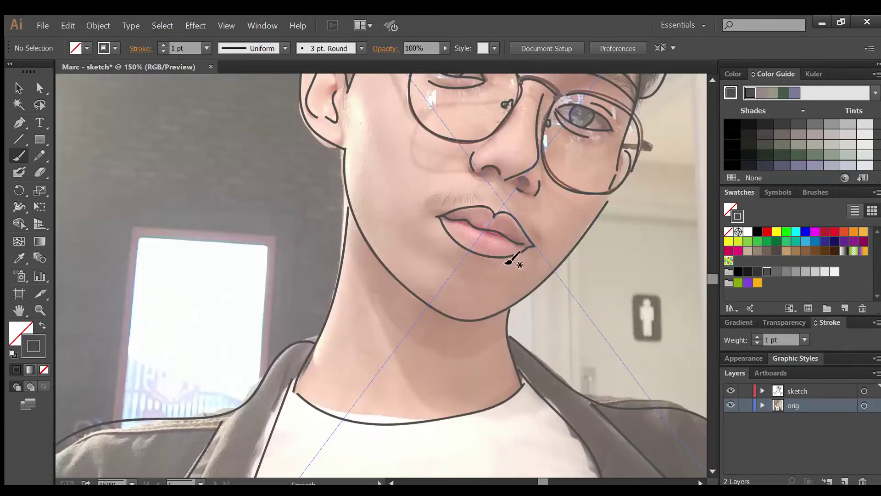
scroll(549, 172, "up", 3)
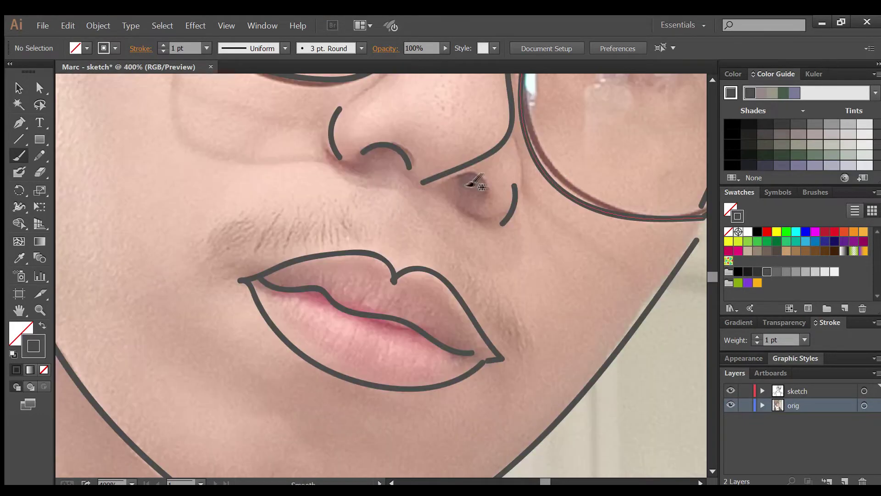
key("ctrl+z")
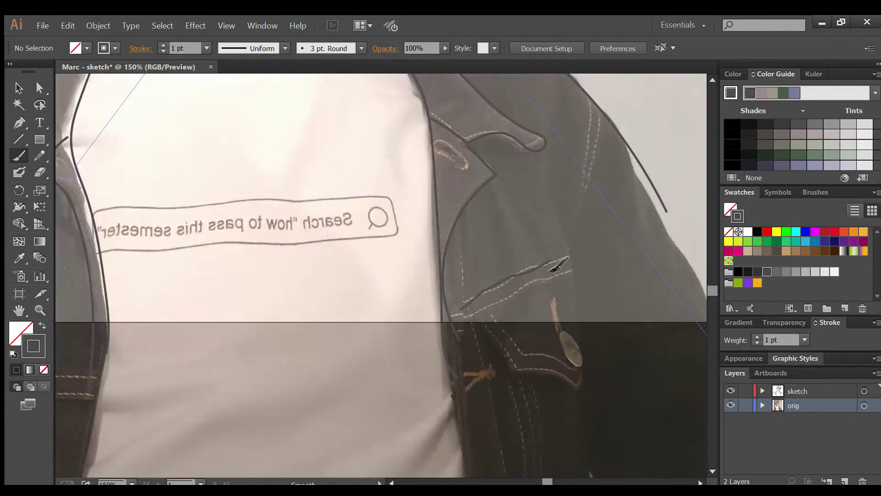
Draw two paintbrush strokes along the jacket's right edge and down the collar.
left_click_drag(610, 235, 656, 345)
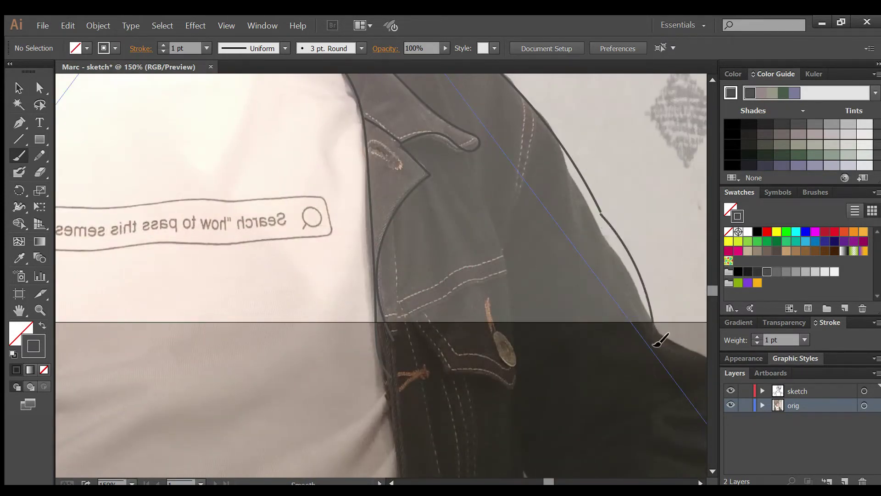
mouse_move(480, 242)
left_mouse_down()
mouse_move(498, 275)
mouse_move(519, 408)
left_mouse_up()
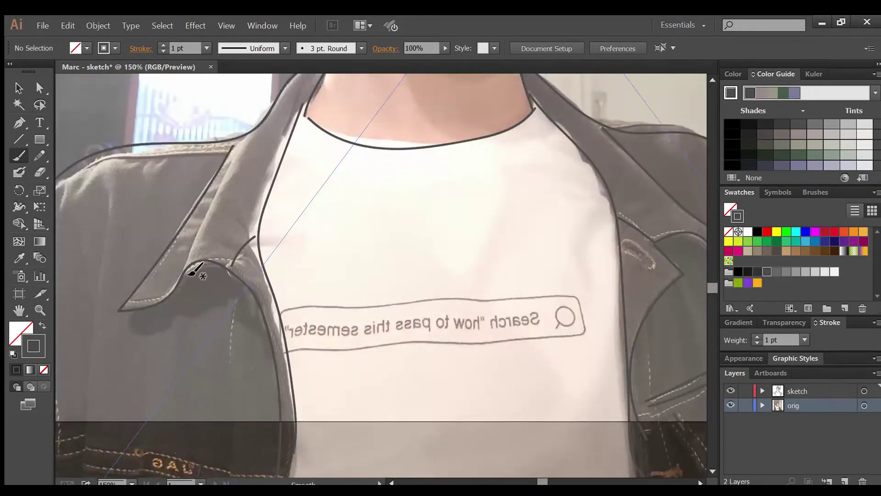
key("ctrl+minus")
key("ctrl+minus")
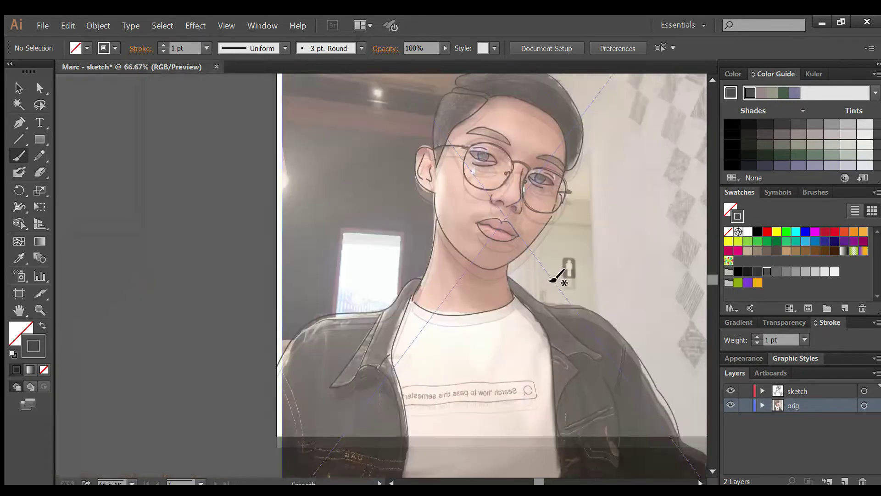
Draw a long fold line down the jacket's left side.
scroll(560, 275, "up", 1)
scroll(499, 358, "up", 3)
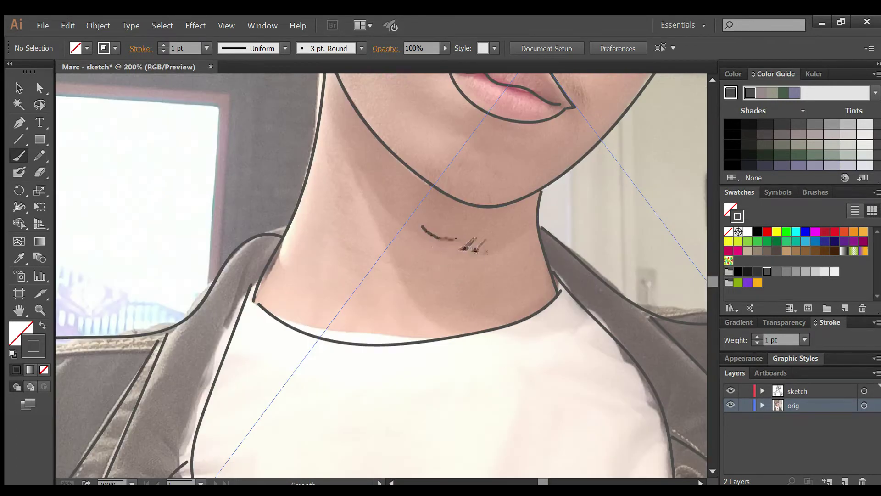
scroll(322, 331, "down", 2)
scroll(345, 368, "down", 1)
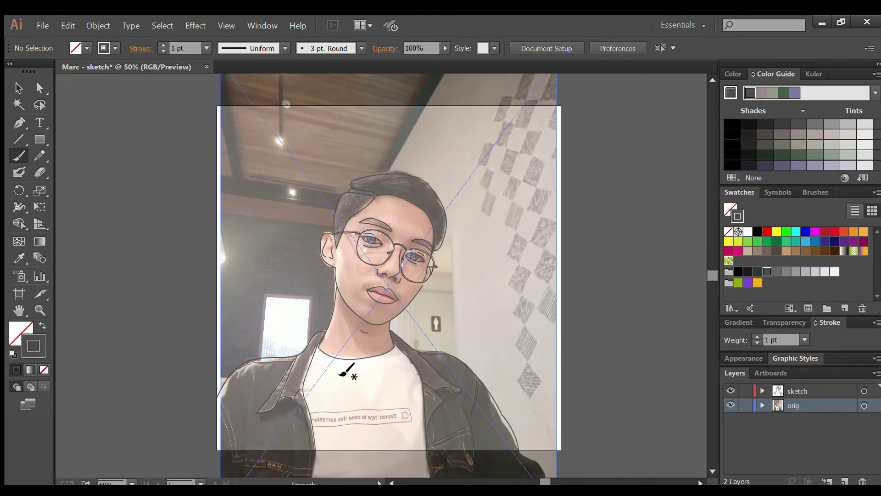
scroll(346, 368, "up", 3)
left_click_drag(220, 104, 216, 401)
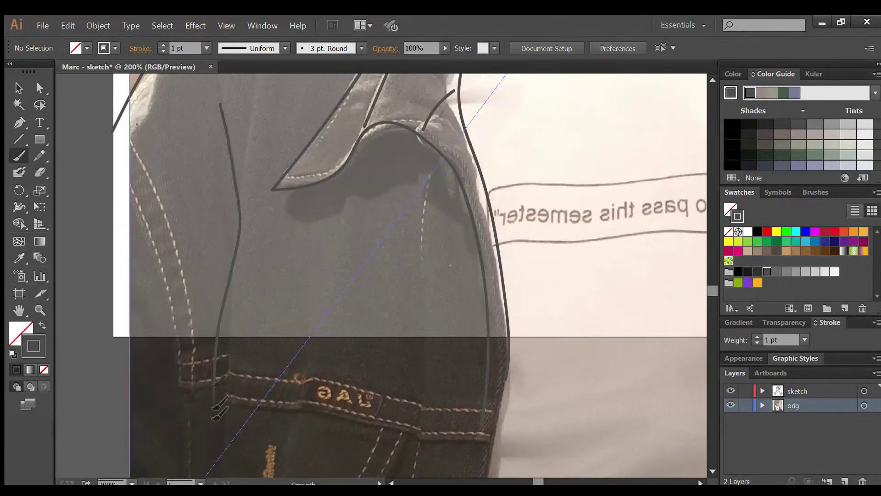
Add a second fold line and a long stroke down the jacket's left front.
scroll(259, 185, "up", 3)
left_click_drag(256, 160, 238, 284)
left_click_drag(120, 250, 195, 423)
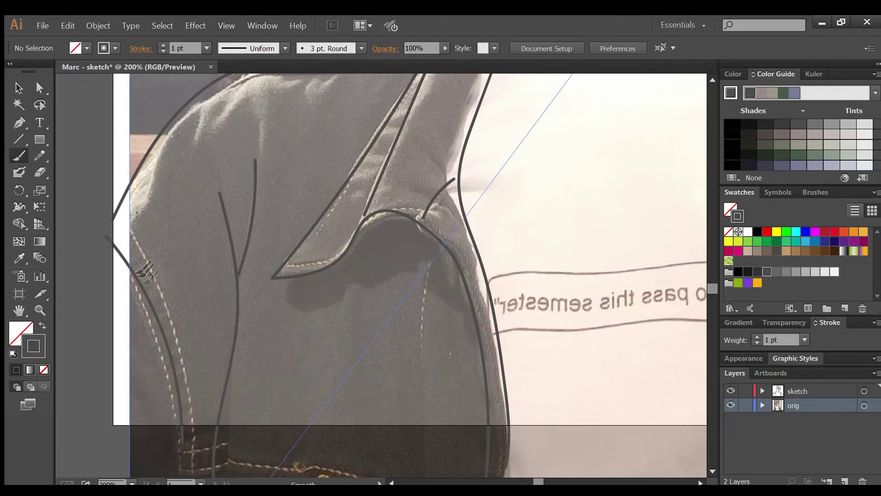
scroll(273, 317, "up", 4)
scroll(273, 317, "right", 2)
scroll(273, 317, "right", 2)
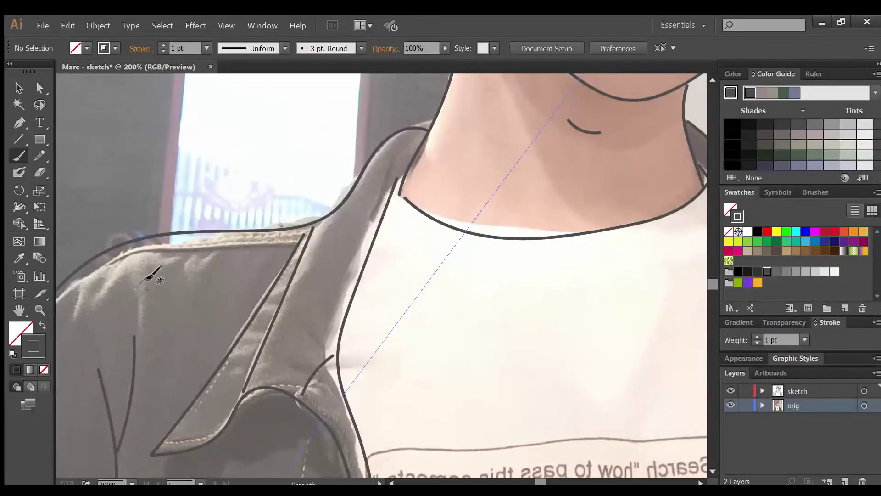
scroll(353, 287, "up", 8)
scroll(353, 287, "up", 5)
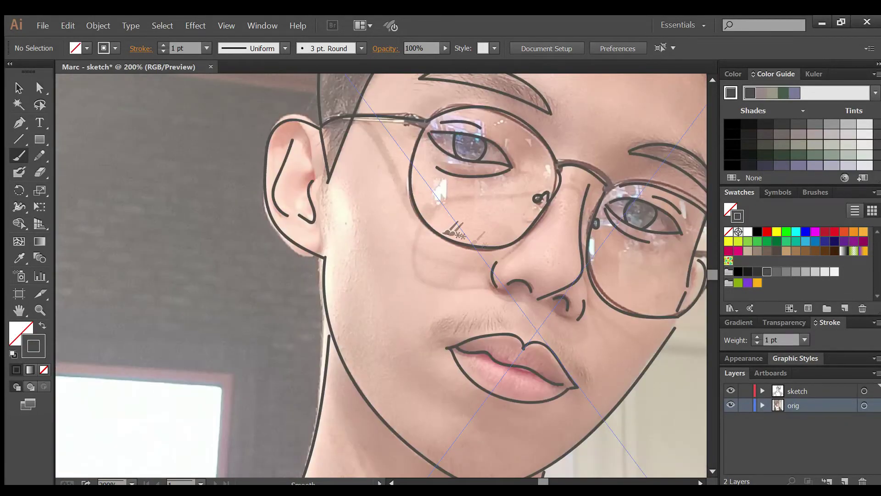
Hide the orig photo layer and inspect the hair area of the line sketch.
scroll(606, 271, "right", 1)
scroll(615, 303, "down", 3)
scroll(615, 303, "down", 3)
scroll(615, 303, "right", 1)
left_click(731, 404)
scroll(594, 321, "down", 2)
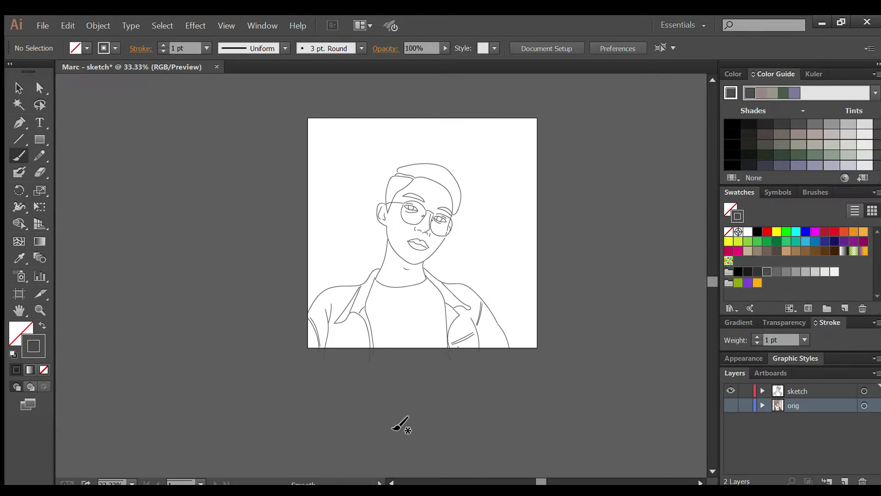
scroll(500, 386, "up", 3)
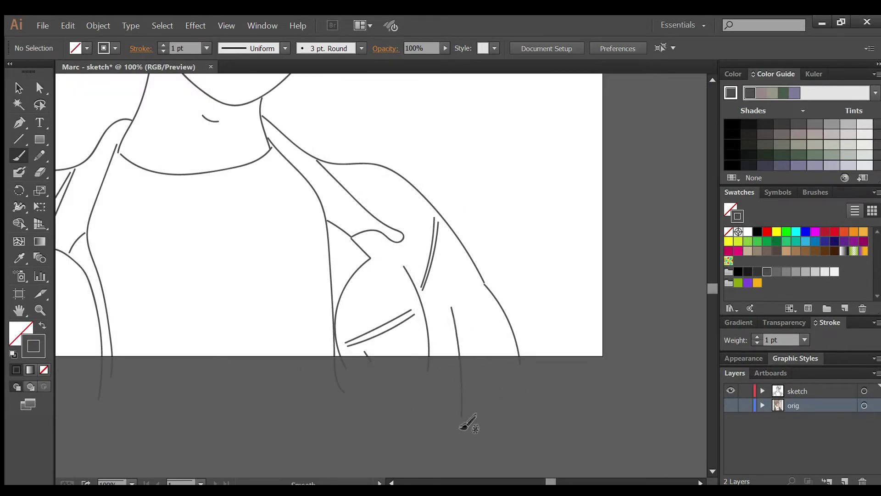
scroll(463, 374, "down", 1)
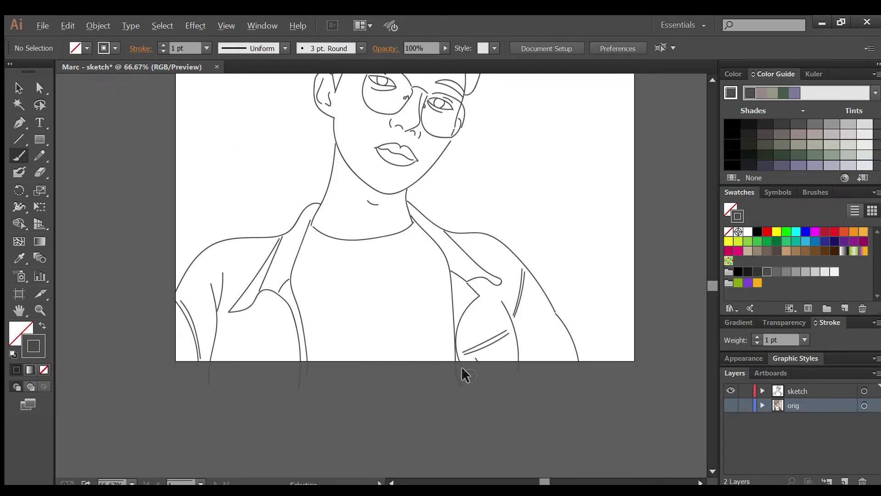
scroll(469, 379, "down", 2)
scroll(442, 203, "up", 4)
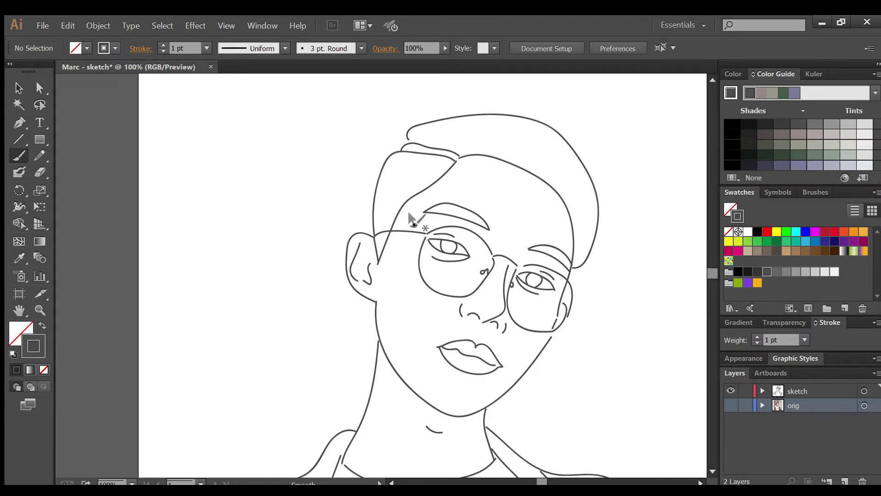
scroll(442, 204, "up", 2)
Undo the short forehead stroke and draw long parallel strand lines in the hair.
key("ctrl+z")
mouse_move(353, 175)
left_mouse_down()
mouse_move(326, 347)
mouse_move(340, 340)
left_mouse_up()
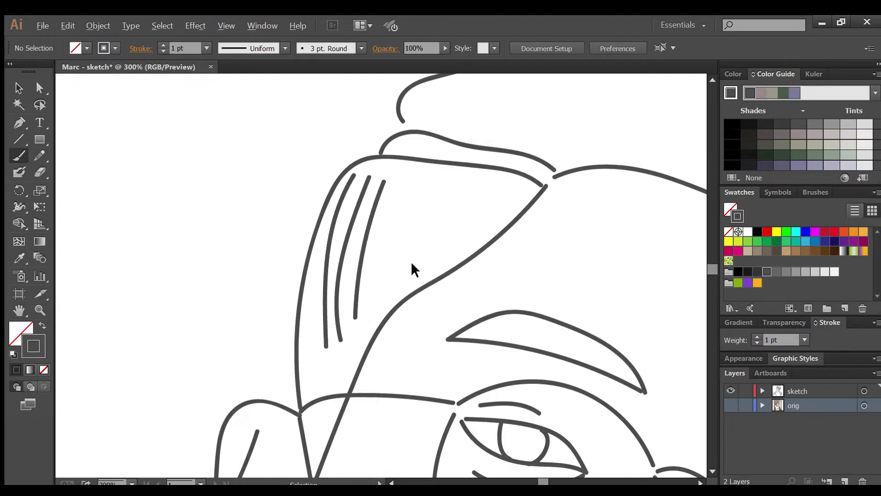
scroll(411, 261, "down", 5)
scroll(528, 292, "down", 3)
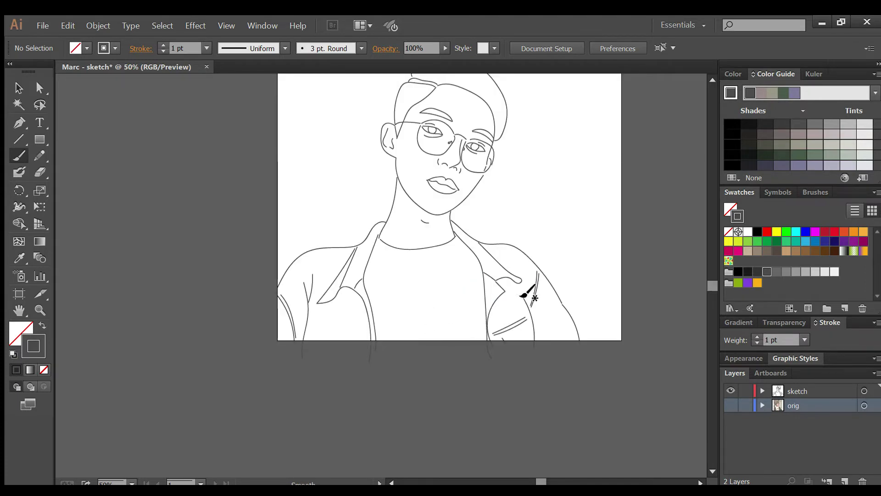
scroll(497, 221, "up", 2)
scroll(496, 214, "up", 1)
scroll(496, 214, "down", 1)
Show the orig photo beneath the sketch again, toggling it to compare.
left_click(733, 406)
left_click(733, 406)
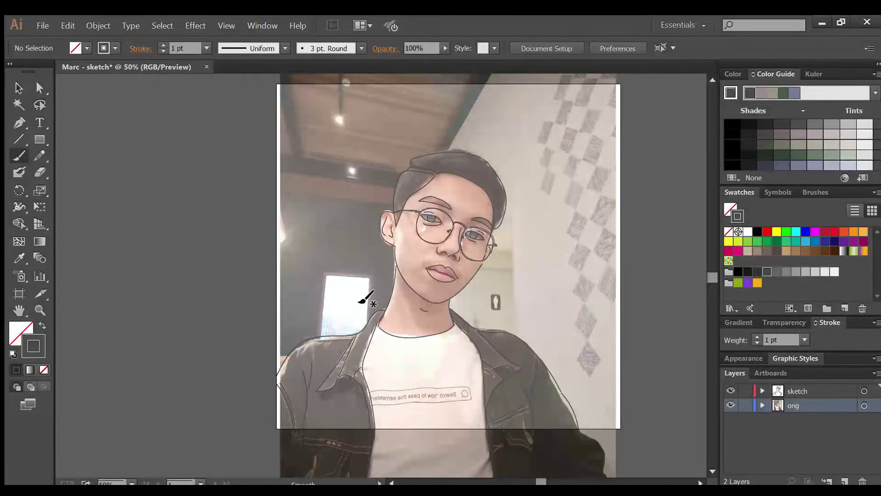
scroll(365, 298, "up", 3)
scroll(244, 420, "down", 1)
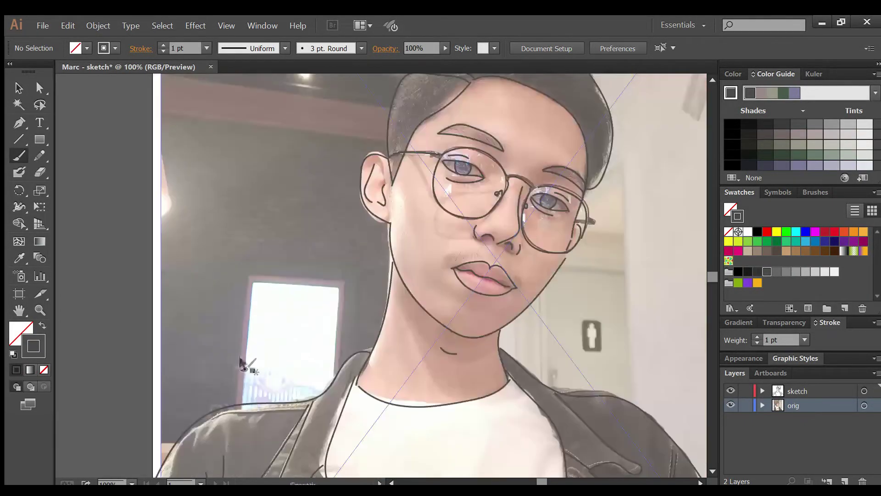
Paint the left eyebrow's tip solid dark, then undo the painted blob.
scroll(246, 364, "down", 1)
scroll(394, 214, "up", 4)
scroll(394, 213, "up", 2)
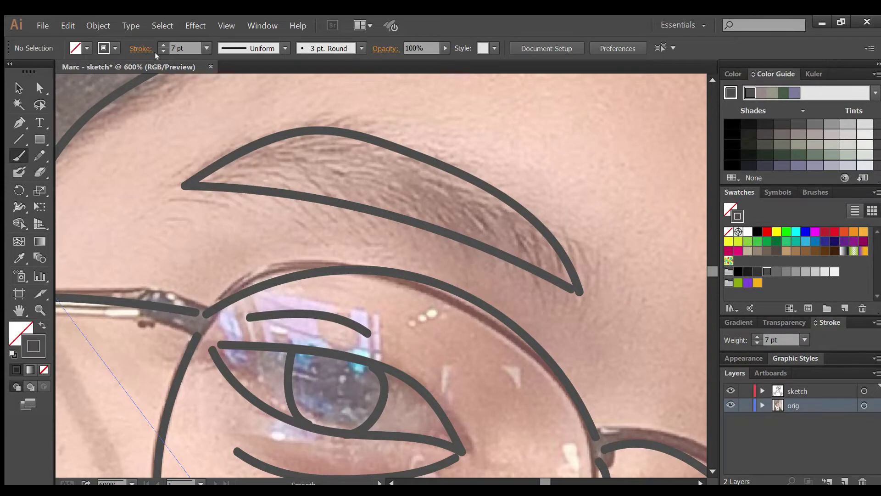
mouse_move(229, 179)
left_mouse_down()
mouse_move(232, 188)
mouse_move(267, 153)
mouse_move(336, 142)
mouse_move(480, 205)
mouse_move(548, 258)
mouse_move(351, 187)
mouse_move(311, 193)
mouse_move(243, 181)
mouse_move(326, 164)
mouse_move(524, 245)
left_mouse_up()
key("ctrl+z")
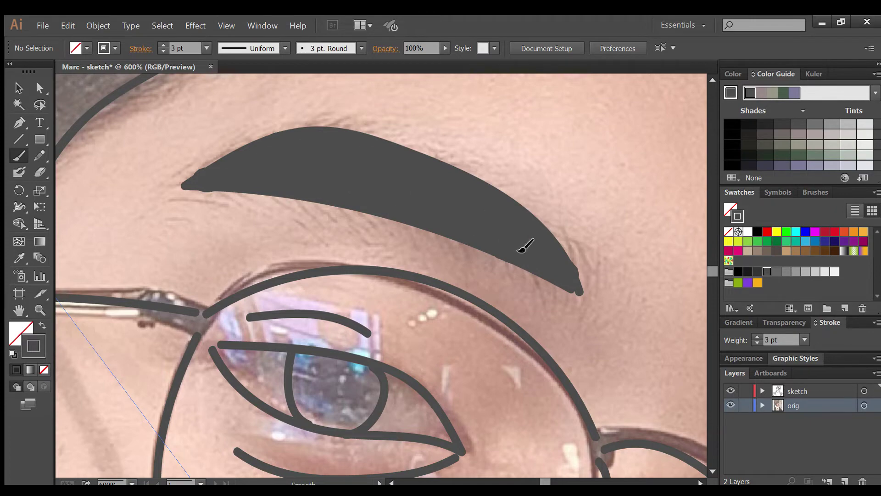
Zoom out to the whole face, toggle the photo layer, and undo the eyebrow fill.
key("ctrl+1")
left_click(731, 405)
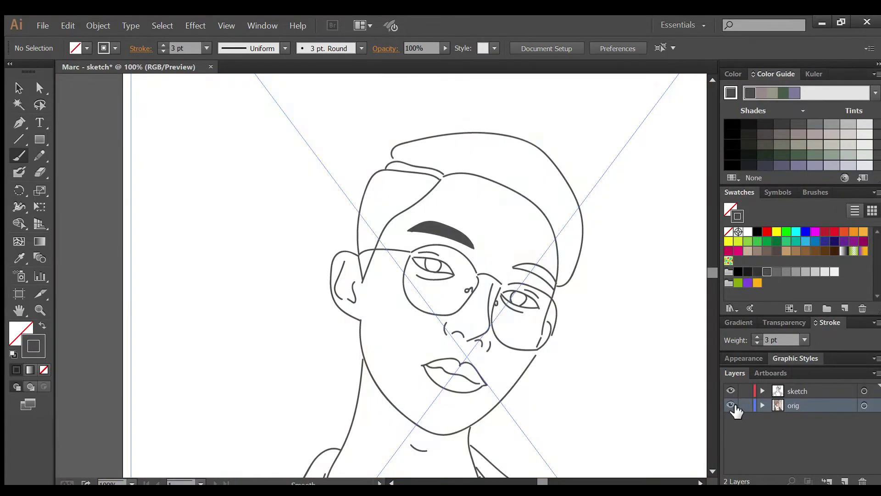
key("ctrl+z")
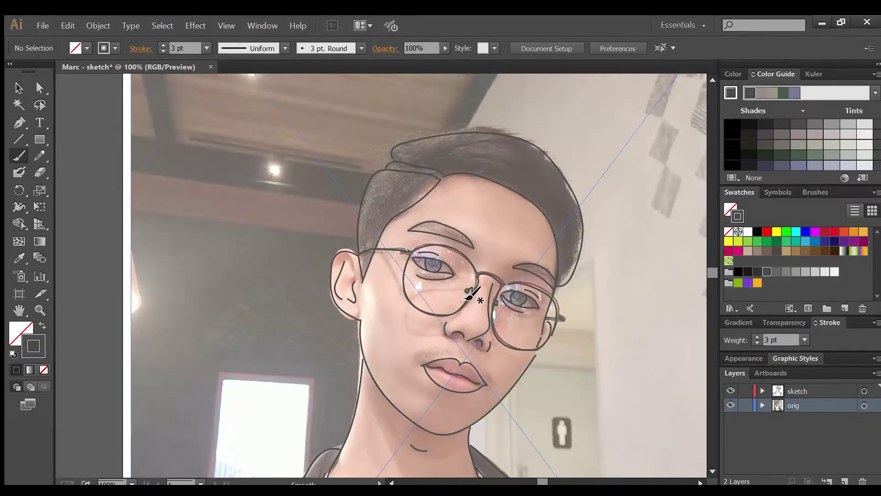
Paint the pupils solid dark grey inside the irises with the Blob Brush.
scroll(469, 290, "up", 5)
scroll(473, 295, "up", 3)
scroll(473, 295, "down", 2)
mouse_move(207, 133)
left_mouse_down()
mouse_move(172, 123)
mouse_move(207, 216)
mouse_move(301, 173)
left_mouse_up()
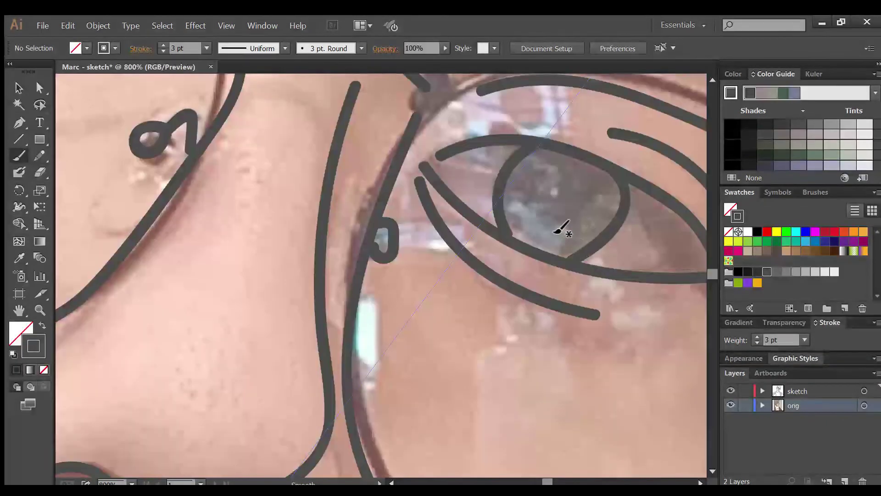
mouse_move(557, 230)
left_mouse_down()
mouse_move(544, 250)
mouse_move(611, 204)
mouse_move(567, 161)
mouse_move(516, 198)
mouse_move(583, 207)
left_mouse_up()
Fill both nostrils, check them in Outline view (Ctrl+Y), then undo the nostril fills.
scroll(569, 225, "down", 3)
scroll(583, 305, "up", 3)
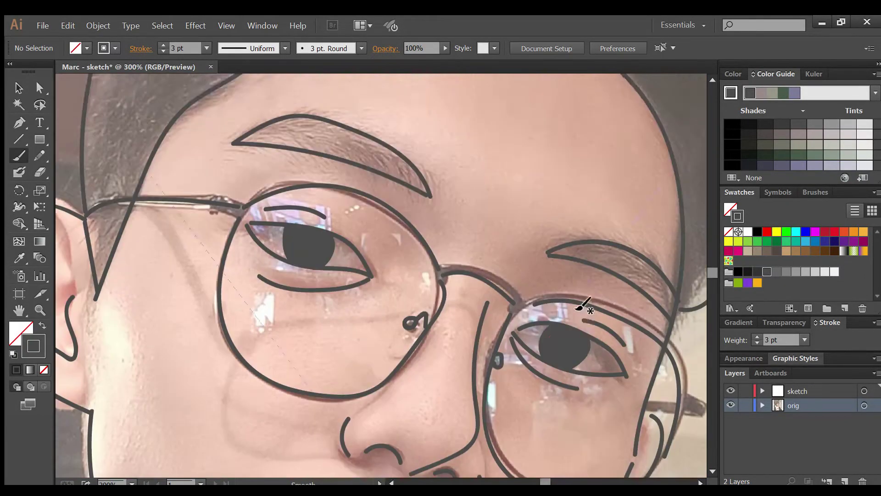
scroll(449, 370, "down", 5)
scroll(448, 370, "up", 4)
mouse_move(142, 263)
left_mouse_down()
mouse_move(245, 296)
mouse_move(256, 309)
left_mouse_up()
mouse_move(443, 393)
left_mouse_down()
mouse_move(428, 366)
mouse_move(476, 401)
mouse_move(448, 388)
left_mouse_up()
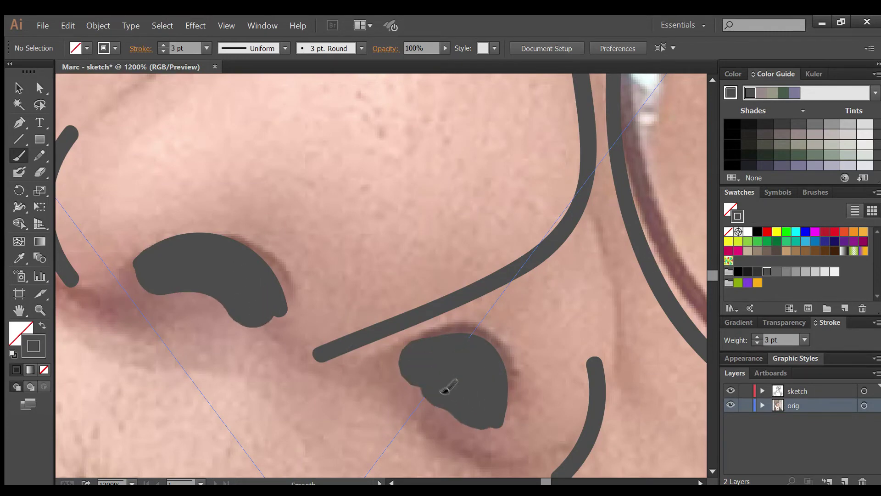
scroll(447, 388, "down", 5)
key("ctrl+y")
key("ctrl+y")
key("ctrl+z")
key("ctrl+z")
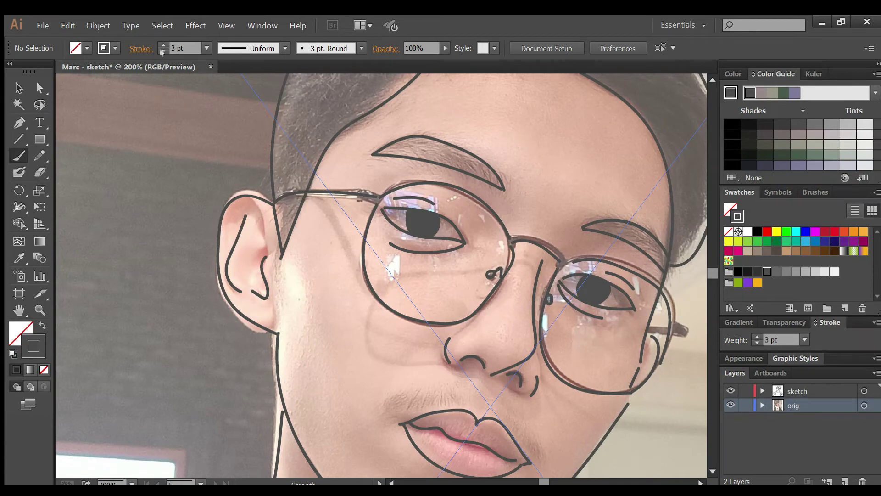
scroll(396, 138, "up", 6)
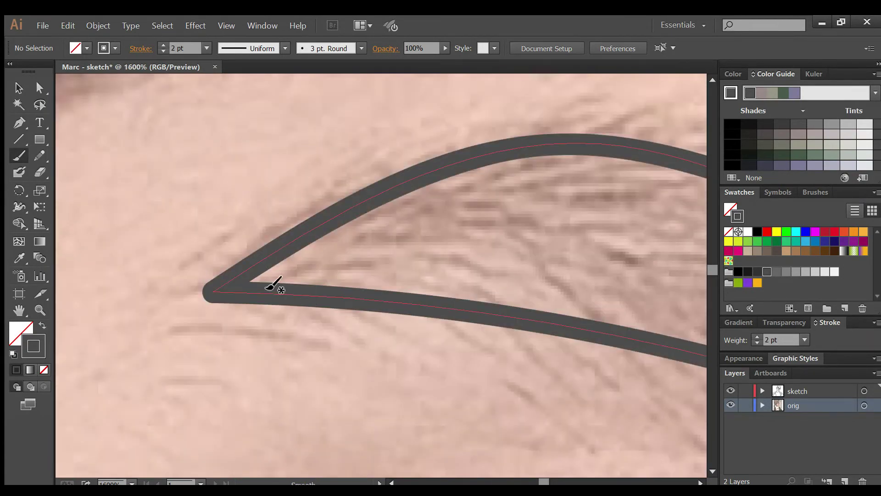
Paint the first eyebrow solid dark, filling every pale gap and sliver.
left_click_drag(276, 286, 441, 237)
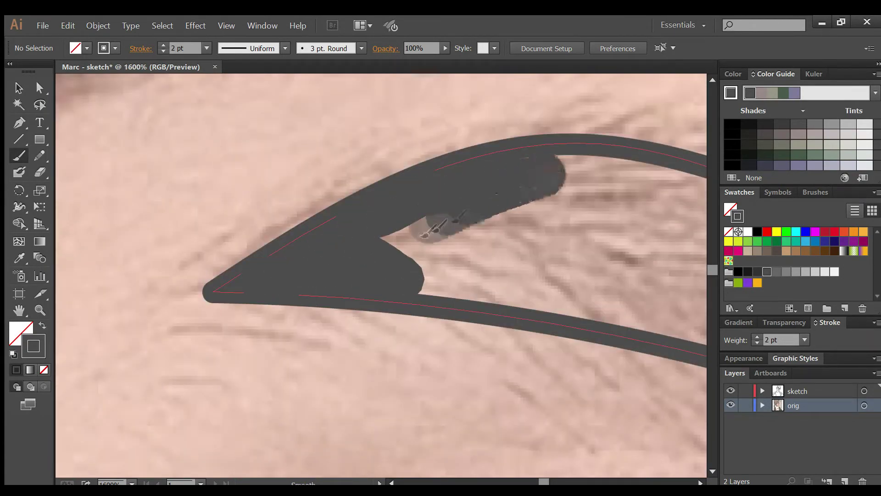
left_click_drag(441, 236, 571, 183)
scroll(580, 211, "right", 5)
mouse_move(386, 276)
left_mouse_down()
mouse_move(319, 298)
mouse_move(516, 207)
mouse_move(355, 237)
mouse_move(388, 278)
mouse_move(459, 287)
mouse_move(468, 207)
left_mouse_up()
key("ctrl+minus")
scroll(413, 253, "right", 3)
scroll(321, 206, "down", 1)
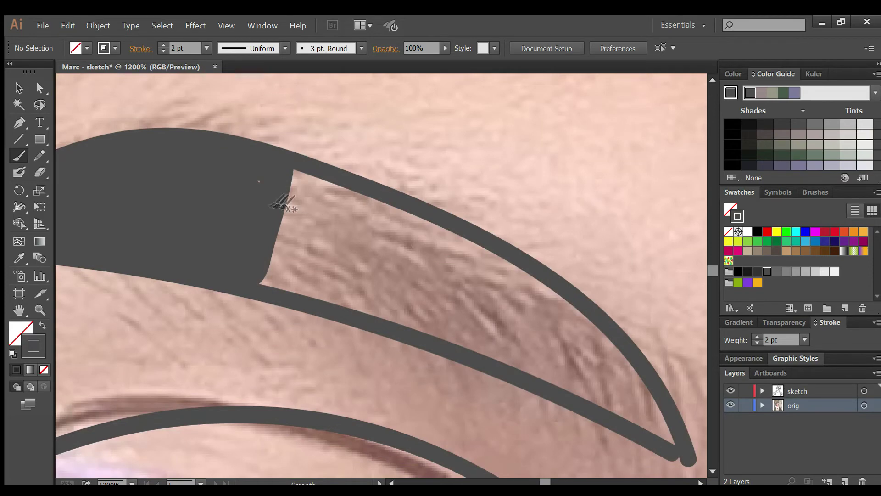
mouse_move(292, 192)
left_mouse_down()
mouse_move(409, 233)
mouse_move(374, 223)
mouse_move(276, 275)
mouse_move(427, 331)
mouse_move(301, 262)
mouse_move(329, 274)
left_mouse_up()
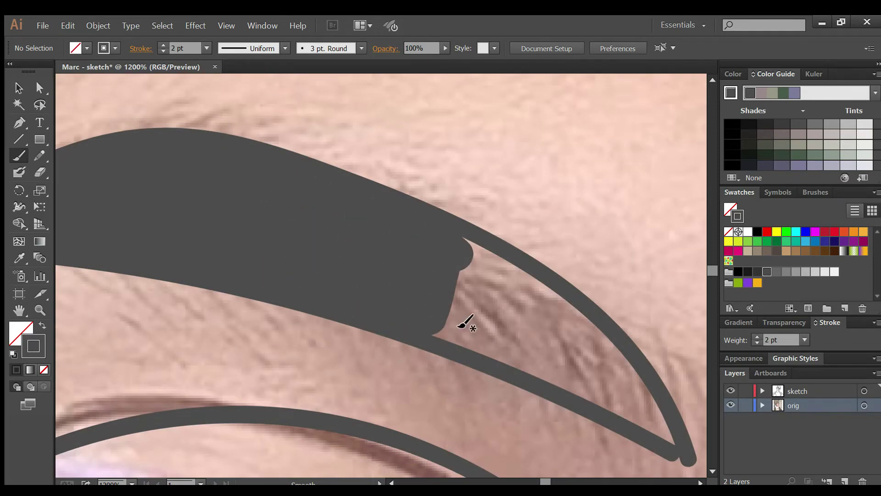
scroll(464, 324, "right", 3)
mouse_move(482, 433)
left_mouse_down()
mouse_move(482, 419)
mouse_move(482, 429)
mouse_move(374, 365)
mouse_move(295, 291)
mouse_move(353, 271)
mouse_move(472, 373)
mouse_move(303, 296)
left_mouse_up()
left_click_drag(318, 331, 371, 344)
key("ctrl+minus")
key("ctrl+minus")
key("ctrl+minus")
key("ctrl+minus")
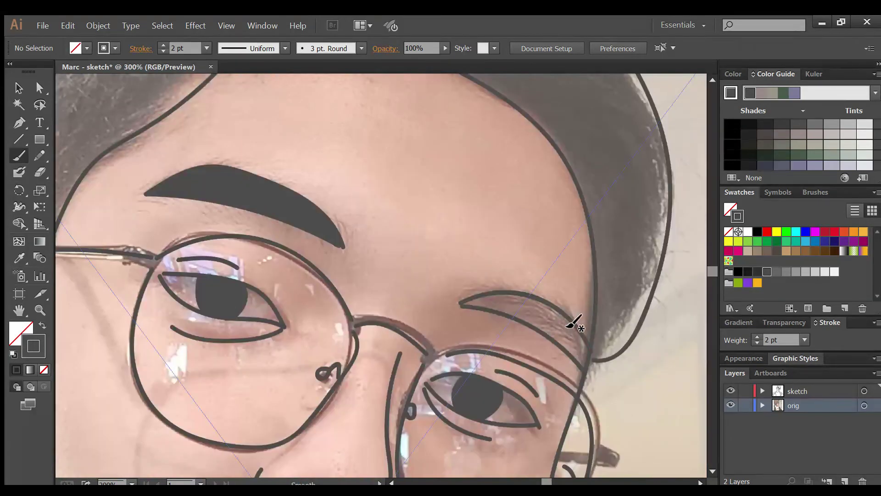
Fill the right eyebrow solid dark from its lower edge and tip inward.
scroll(574, 324, "down", 4)
scroll(574, 323, "up", 6)
mouse_move(565, 326)
left_mouse_down()
mouse_move(557, 295)
mouse_move(496, 242)
mouse_move(418, 212)
left_mouse_up()
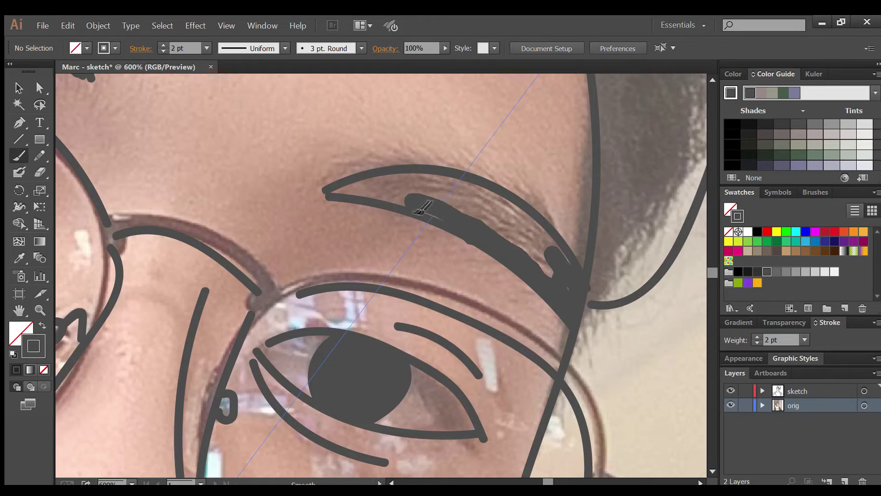
mouse_move(574, 287)
left_mouse_down()
mouse_move(472, 222)
mouse_move(374, 191)
mouse_move(446, 197)
mouse_move(531, 246)
mouse_move(503, 213)
left_mouse_up()
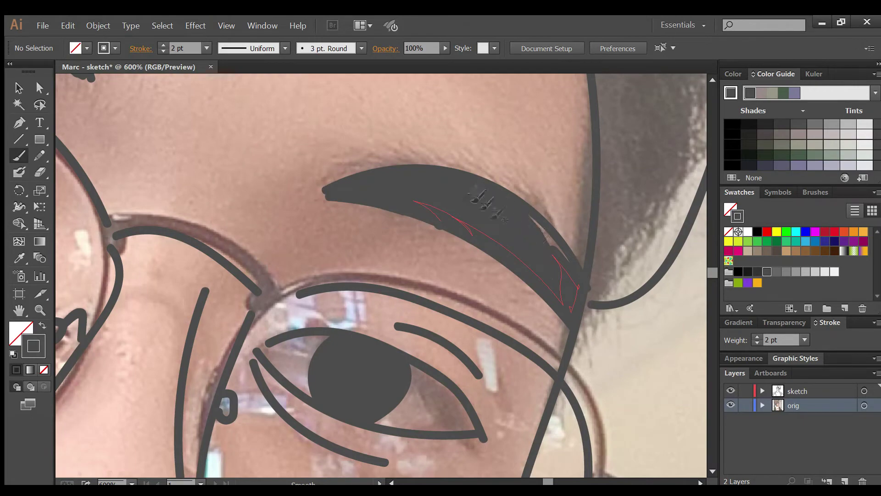
scroll(555, 284, "down", 3)
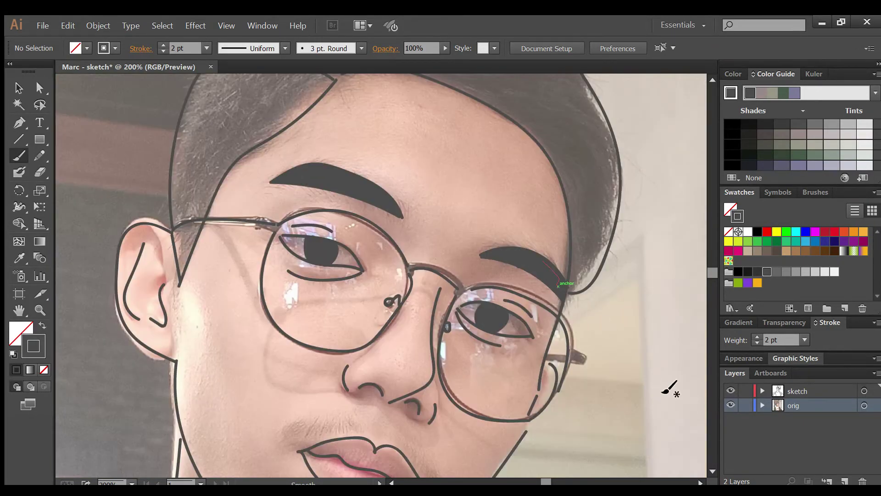
Pan around the canvas to review the finished line drawing.
scroll(637, 357, "down", 1)
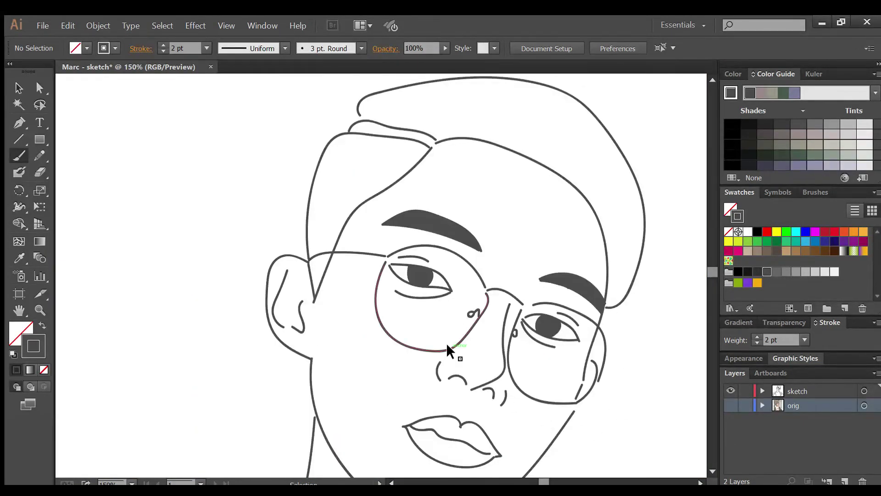
scroll(448, 351, "up", 2)
scroll(484, 297, "up", 3)
scroll(521, 349, "right", 5)
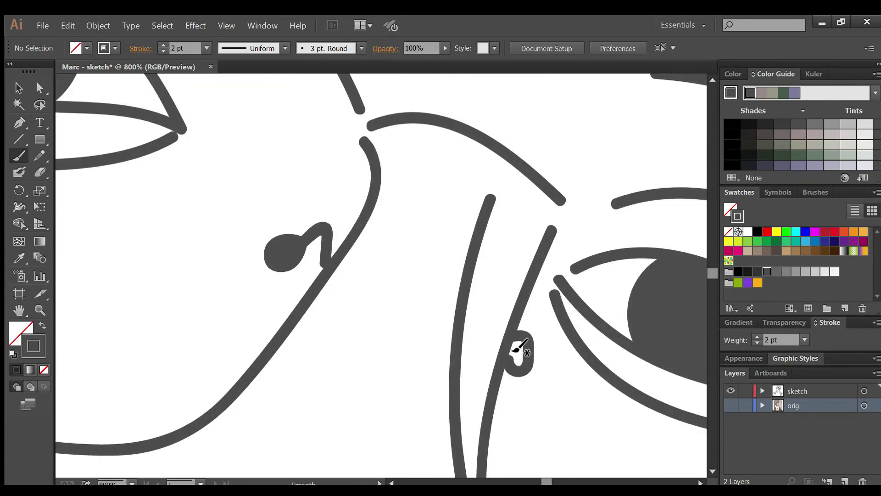
scroll(528, 356, "down", 4)
scroll(528, 355, "down", 2)
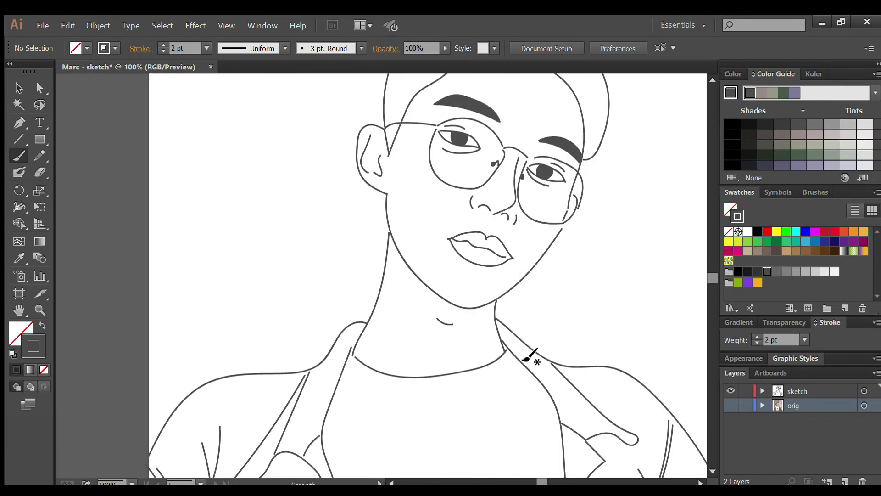
scroll(528, 356, "down", 2)
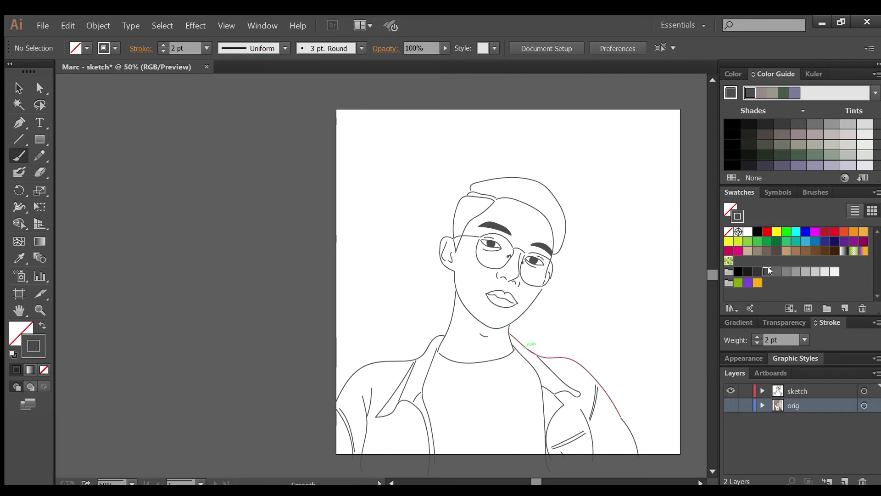
scroll(496, 214, "up", 2)
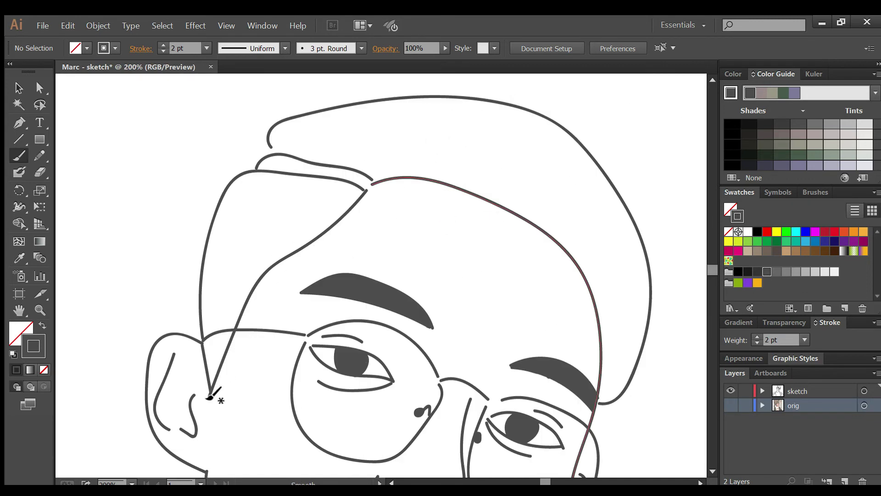
scroll(213, 397, "down", 3)
scroll(350, 314, "down", 1)
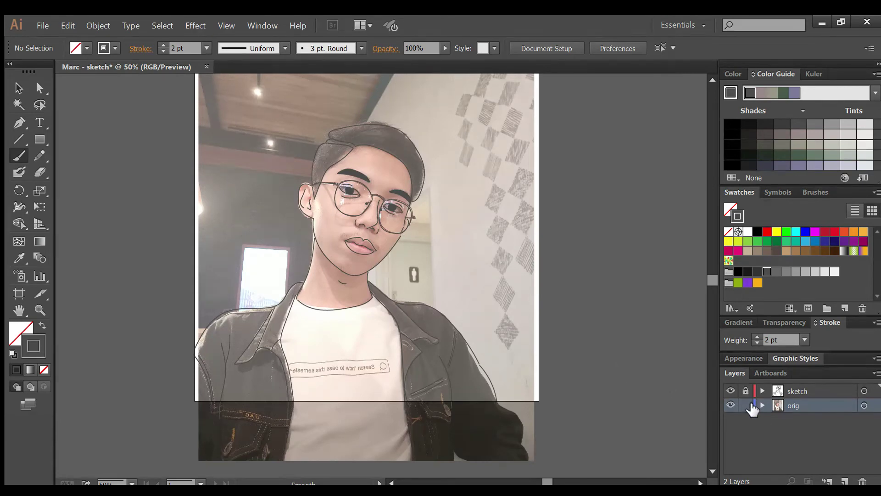
Delete the orig photo layer and add a new Layer 2 beneath the sketch layer.
left_click(862, 481)
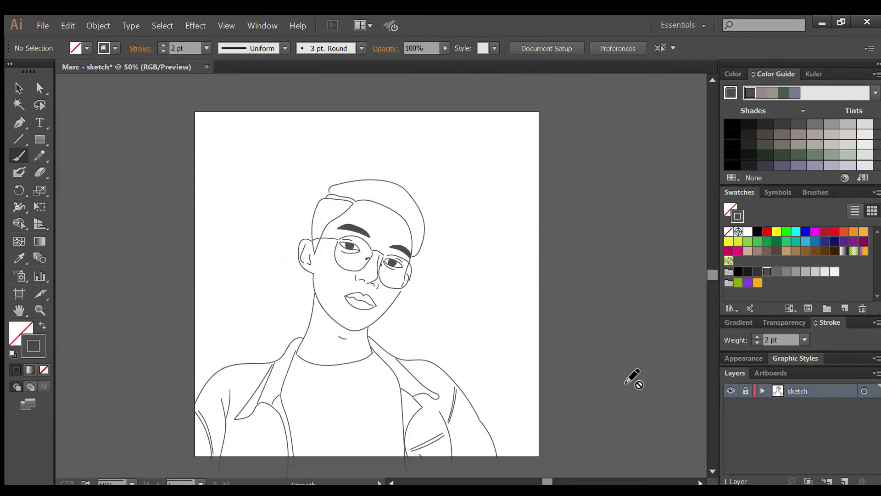
left_click(844, 481)
left_click_drag(801, 391, 807, 412)
Draw an artboard-sized rectangle and fill it with a pale yellow tint from Color Guide.
left_click(40, 138)
left_click_drag(189, 109, 544, 463)
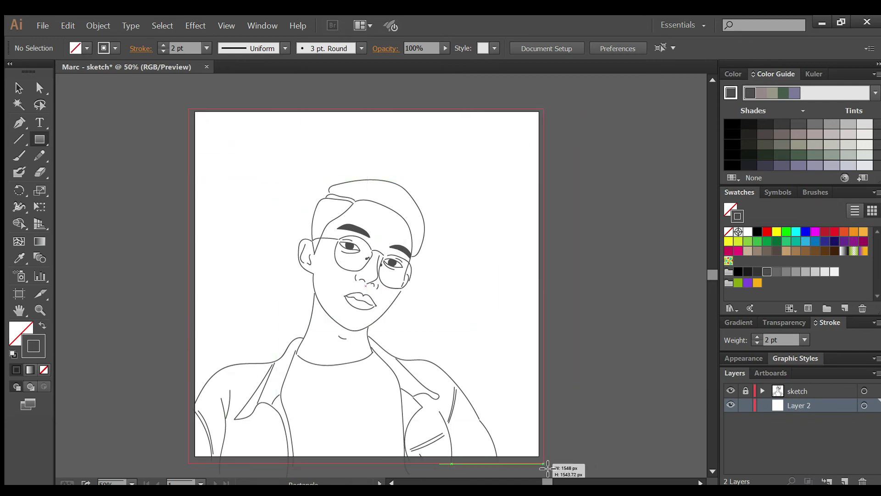
left_click(806, 272)
left_click(807, 272)
left_click(776, 231)
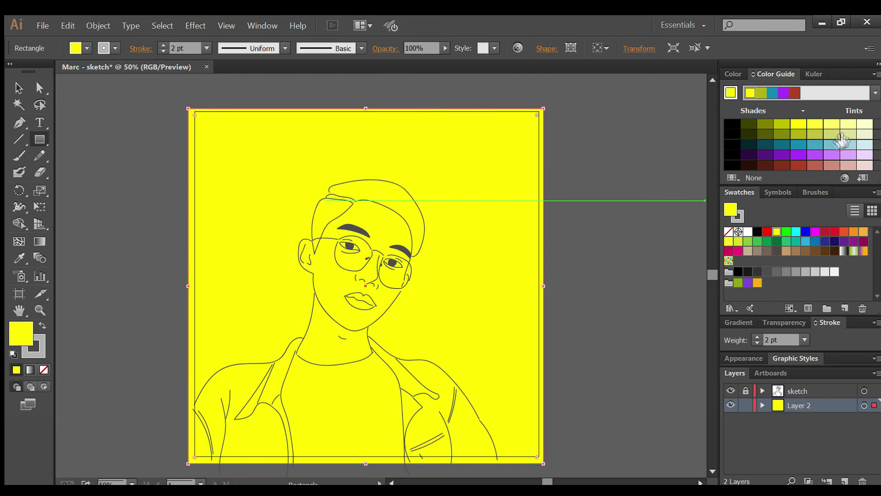
left_click(865, 134)
left_click(865, 144)
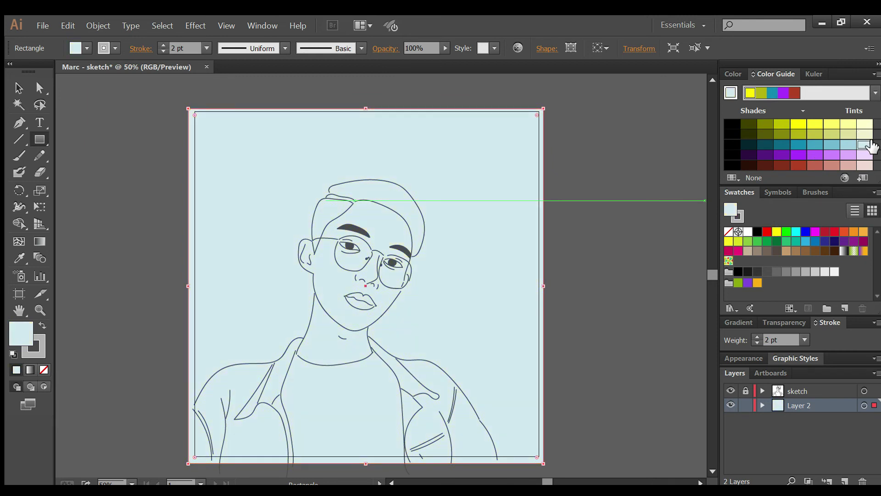
left_click(864, 124)
left_click(17, 86)
left_click(625, 364)
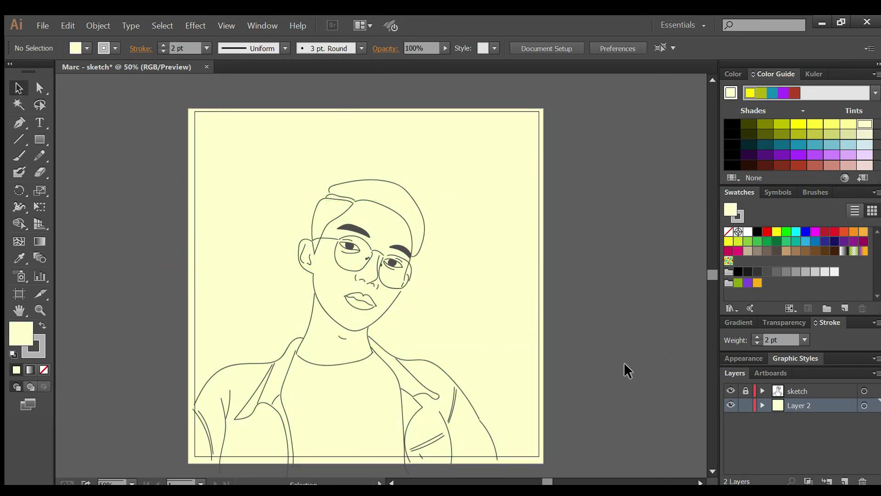
scroll(621, 340, "left", 3)
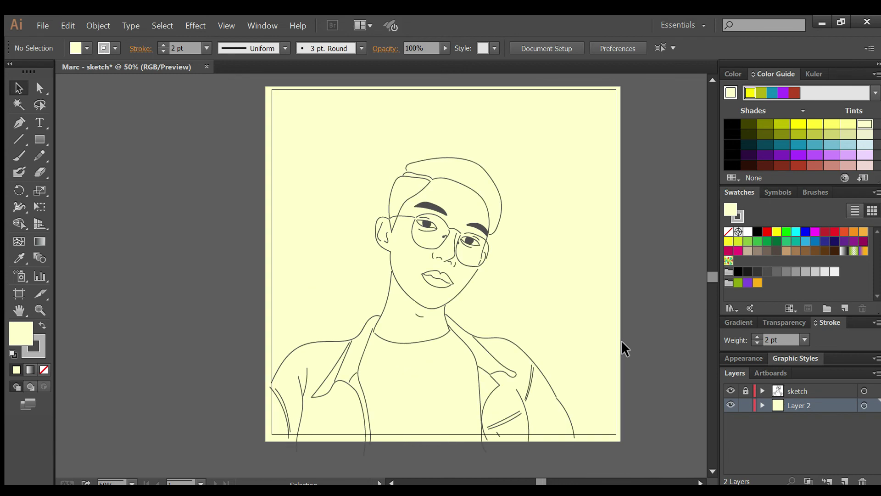
Save the portrait with its pale yellow background as sketch.ai.
scroll(425, 298, "up", 1)
scroll(424, 298, "down", 2)
scroll(425, 299, "up", 2)
scroll(425, 303, "down", 1)
key("ctrl+s")
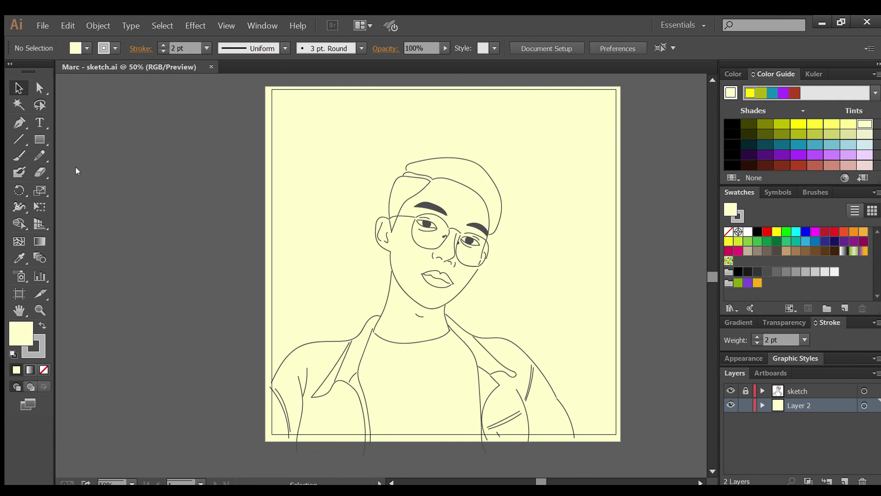
left_click(571, 367)
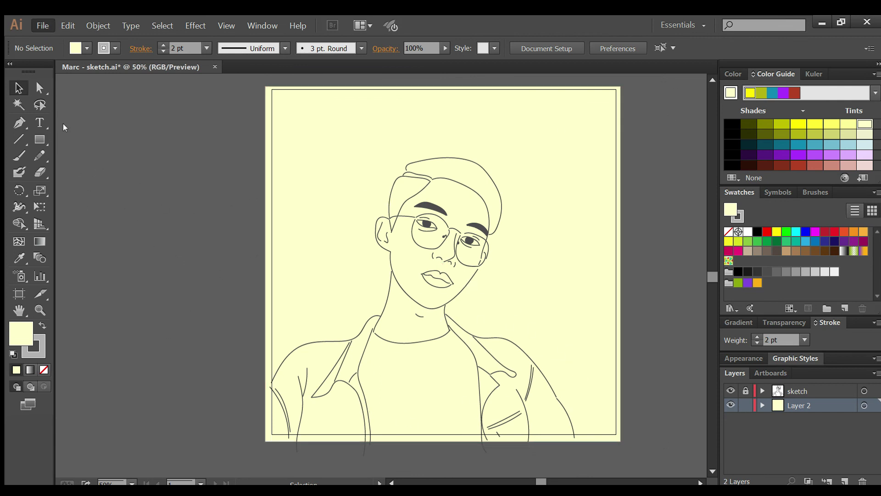
key("ctrl+s")
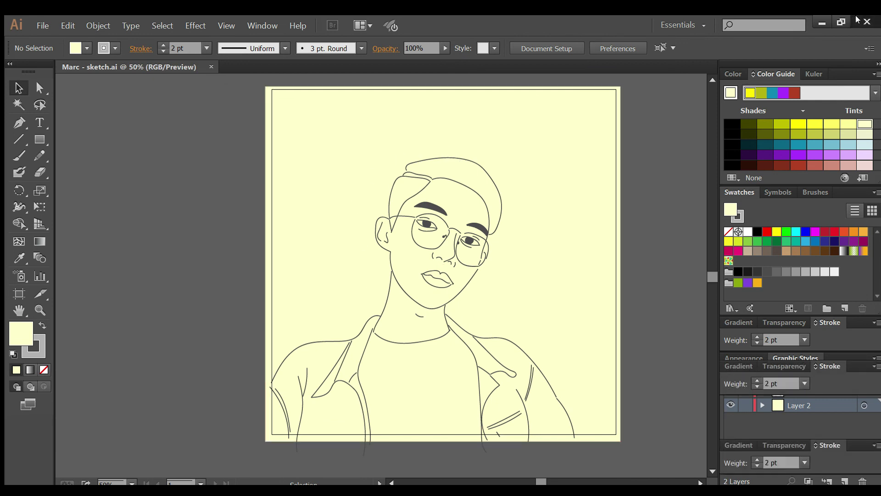